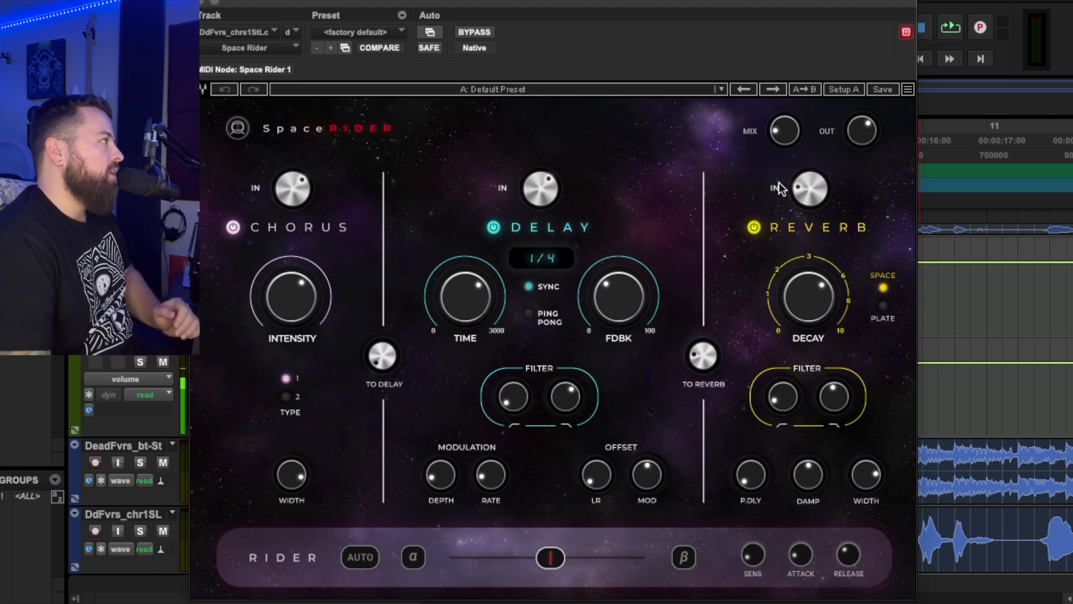
# - Reposition the Space Rider window and switch off the Delay and Reverb modules, leaving only the Chorus active
pyautogui.moveTo(235, 8); pyautogui.dragTo(226, 49)
pyautogui.click(518, 271)
pyautogui.click(746, 270)
pyautogui.click(746, 269)
pyautogui.click(485, 269)
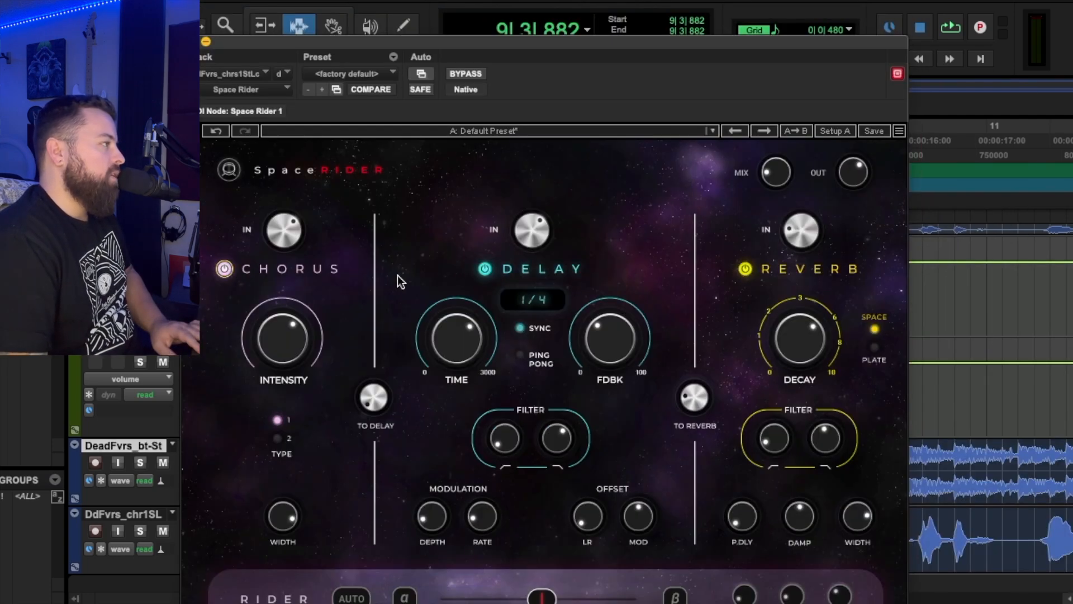
pyautogui.click(742, 268)
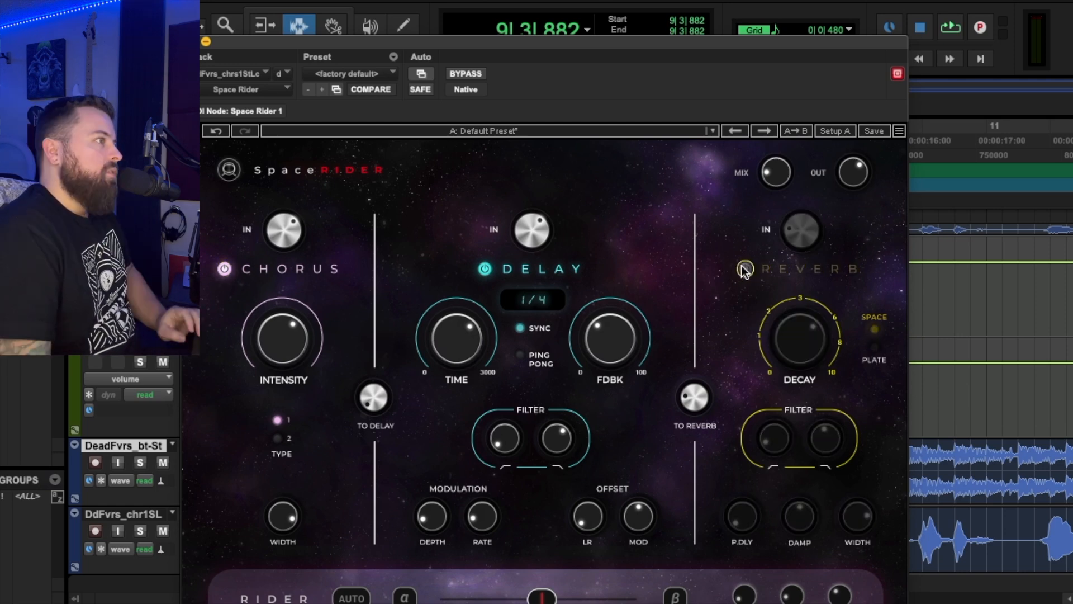
pyautogui.click(485, 269)
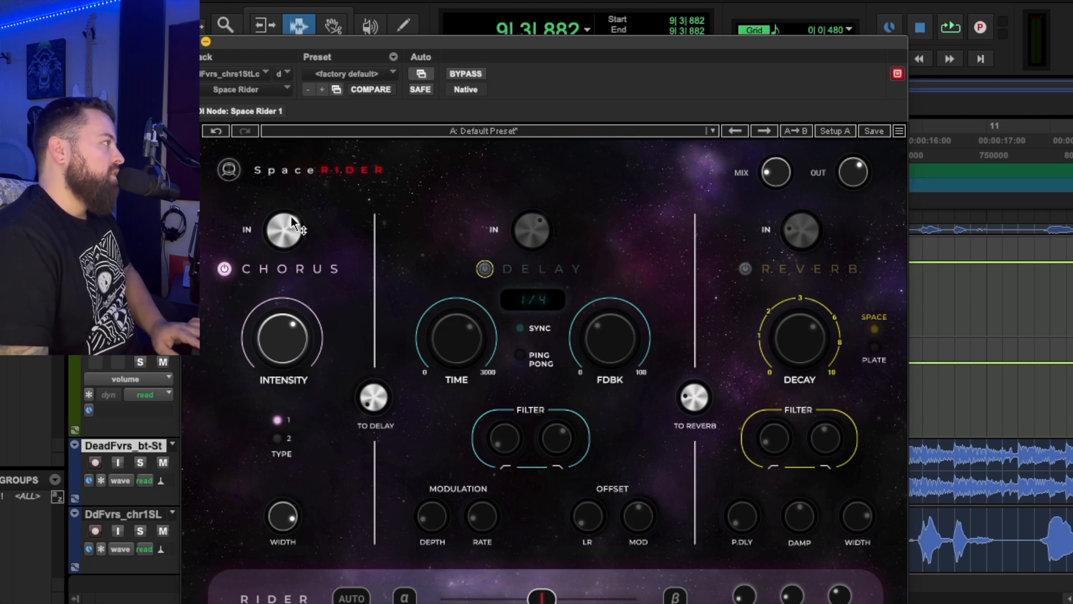
# - Raise the Chorus input level and set the Chorus Intensity to 0.67 while auditioning the track
pyautogui.moveTo(300, 234)
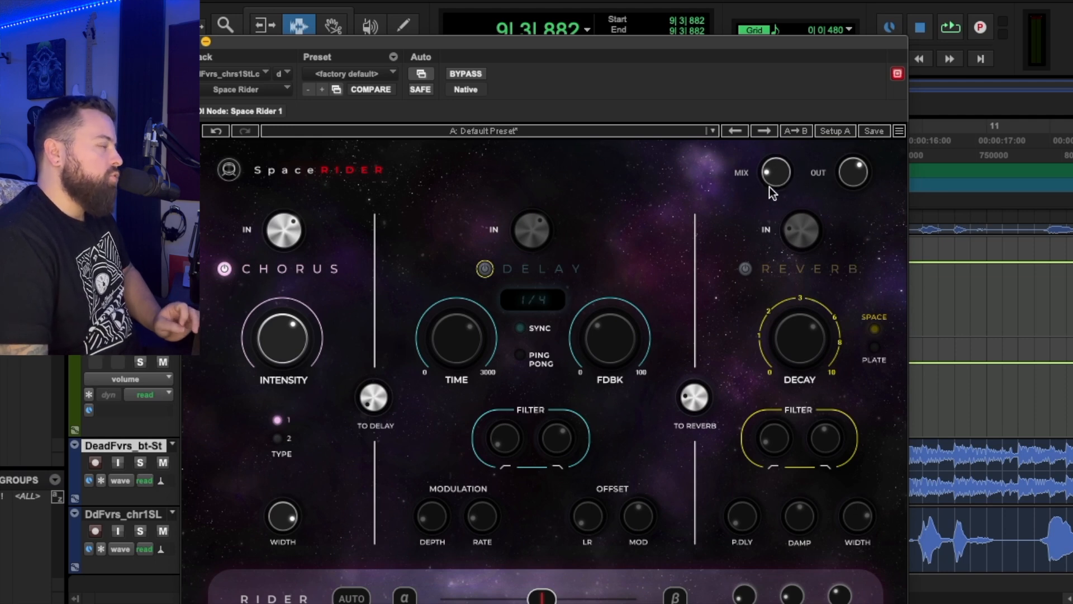
pyautogui.press('space')
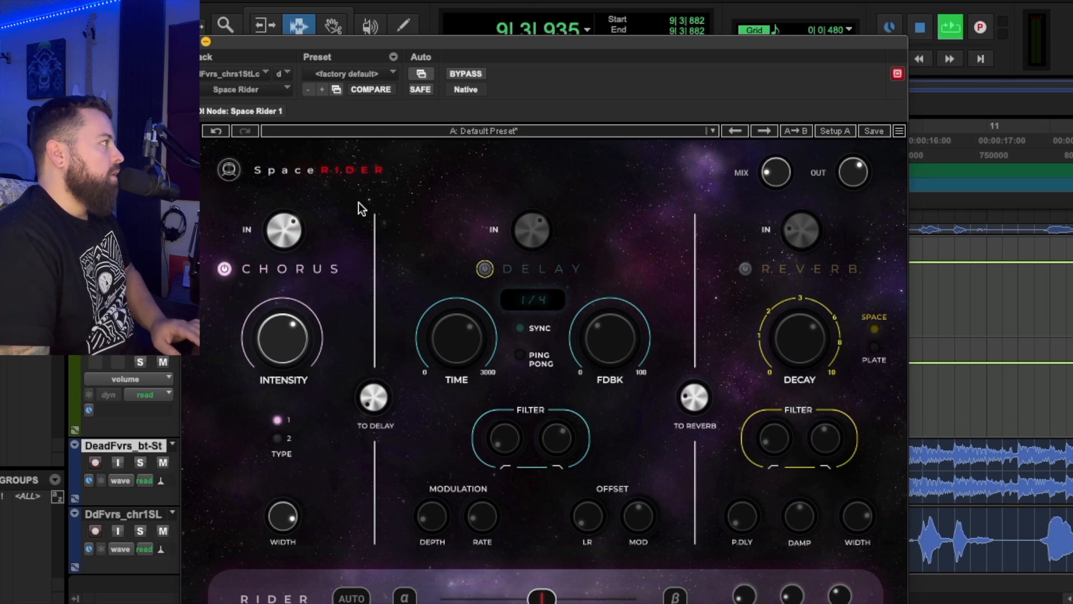
pyautogui.moveTo(281, 229)
pyautogui.mouseDown()
pyautogui.moveTo(281, 219)
pyautogui.moveTo(289, 240)
pyautogui.mouseUp()
pyautogui.moveTo(283, 338); pyautogui.dragTo(282, 337)
pyautogui.press('space')
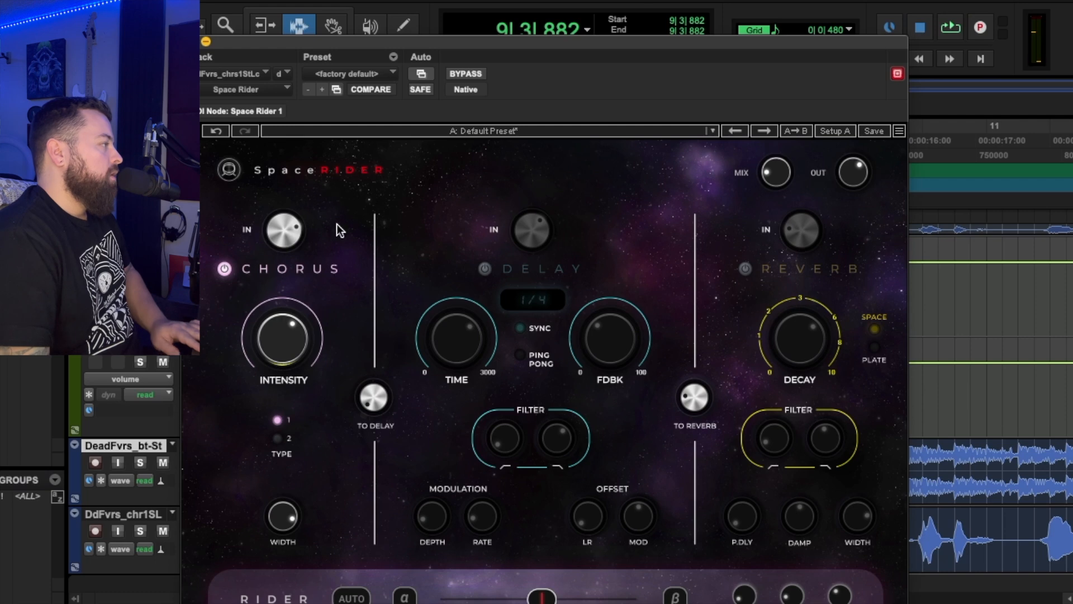
pyautogui.moveTo(300, 342); pyautogui.dragTo(286, 341)
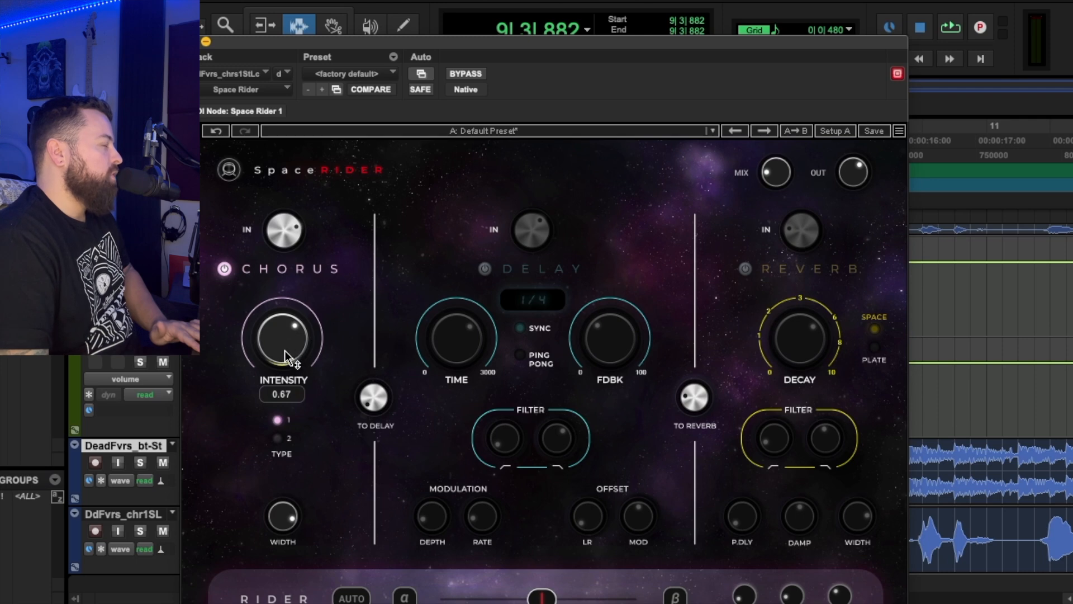
pyautogui.moveTo(284, 230); pyautogui.dragTo(284, 230)
# - Compare Chorus types 1 and 2 during playback, finishing on type 1
pyautogui.click(277, 439)
pyautogui.press('space')
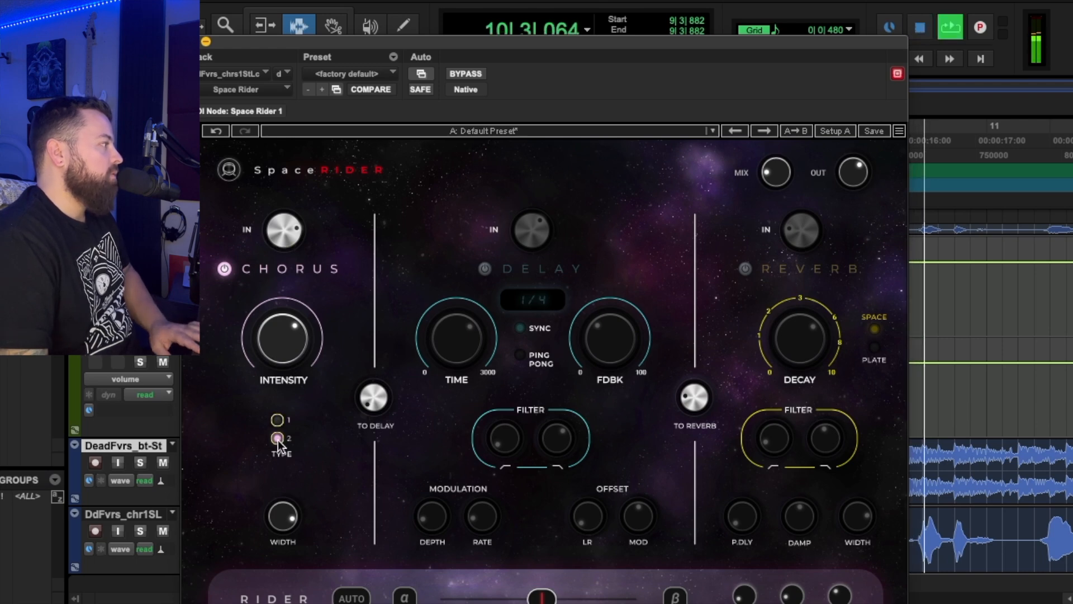
pyautogui.click(277, 420)
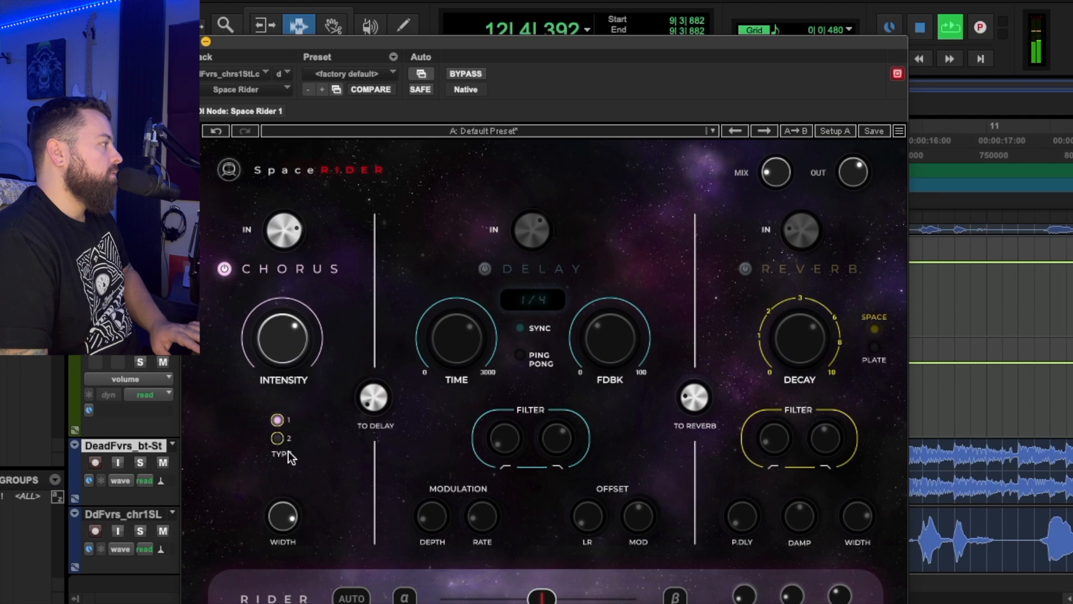
pyautogui.click(280, 438)
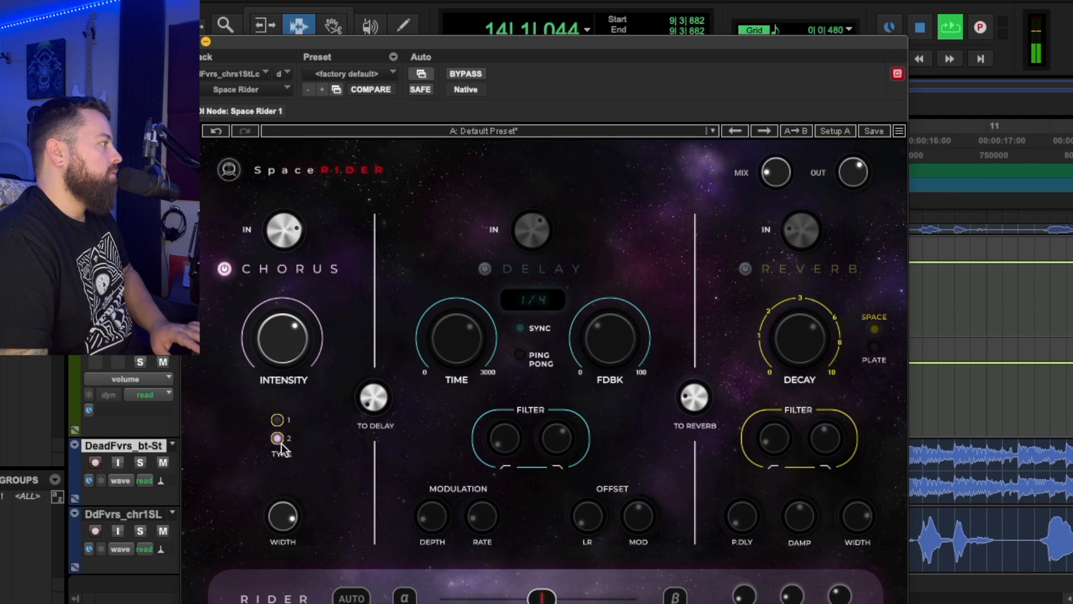
pyautogui.press('space')
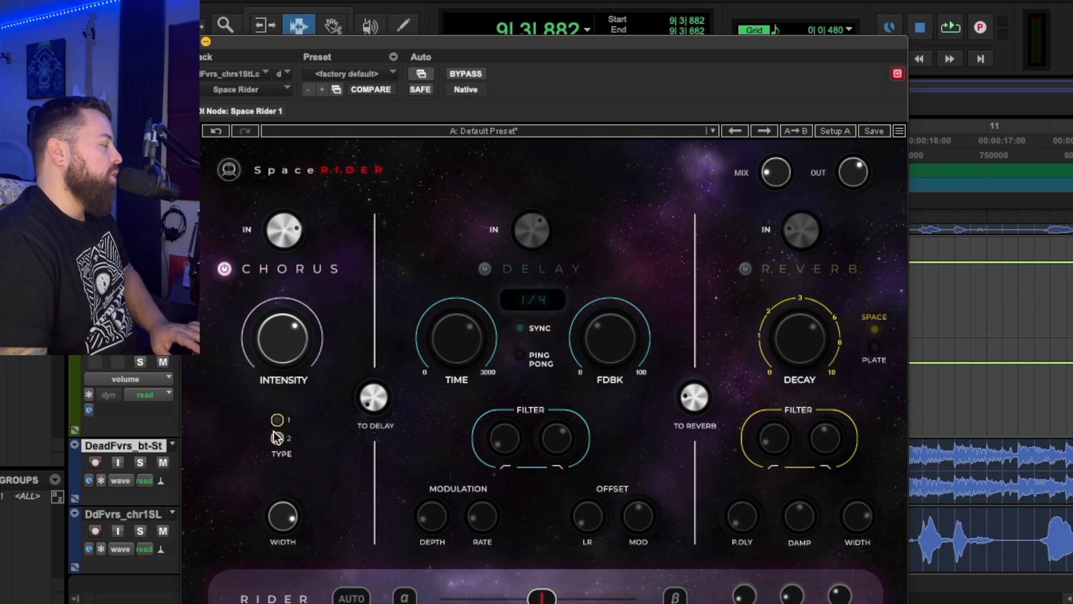
pyautogui.press('space')
pyautogui.click(277, 420)
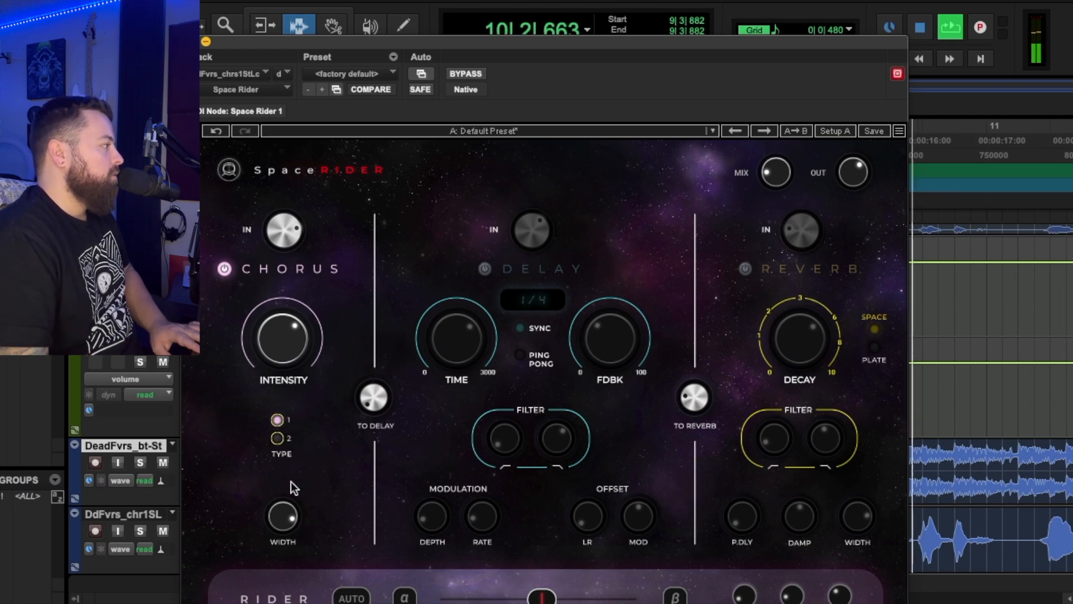
pyautogui.press('space')
# - Set the Chorus Width to about 1.83 and play the track briefly to audition it
pyautogui.moveTo(283, 517)
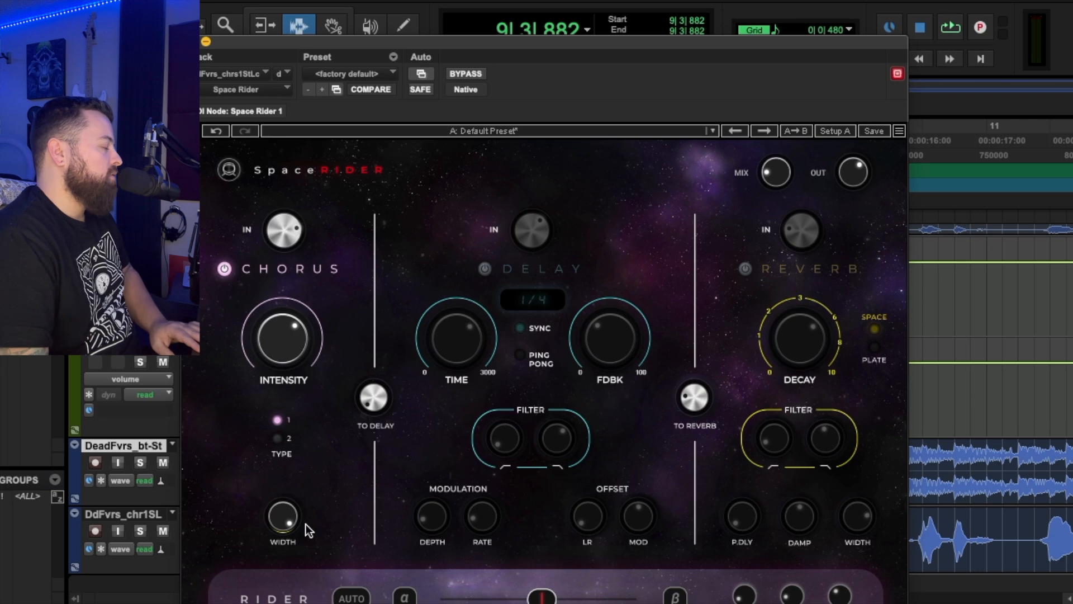
pyautogui.moveTo(291, 522); pyautogui.dragTo(286, 510)
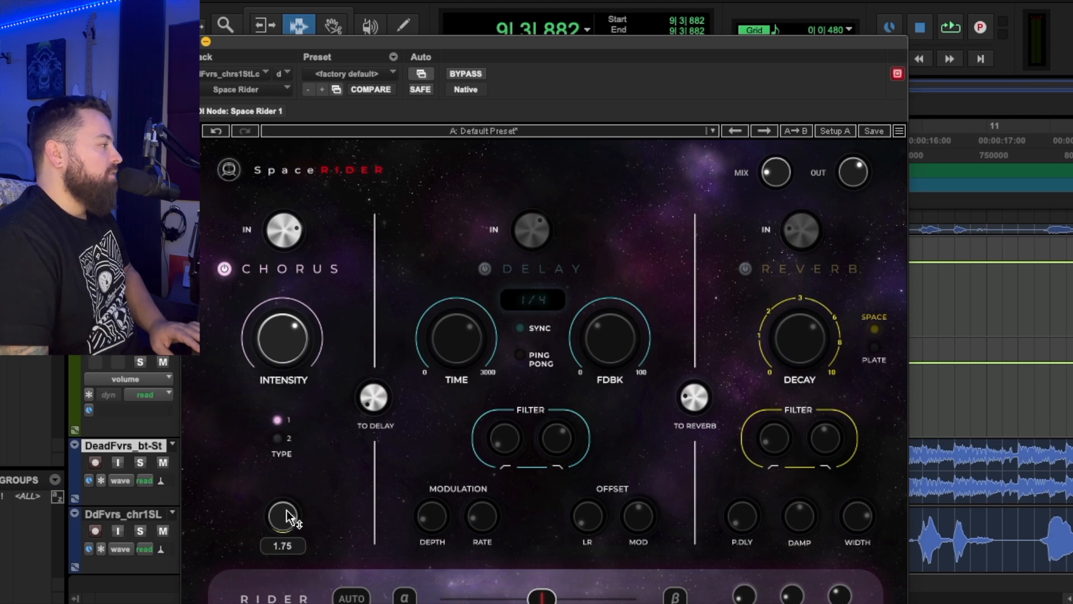
pyautogui.press('space')
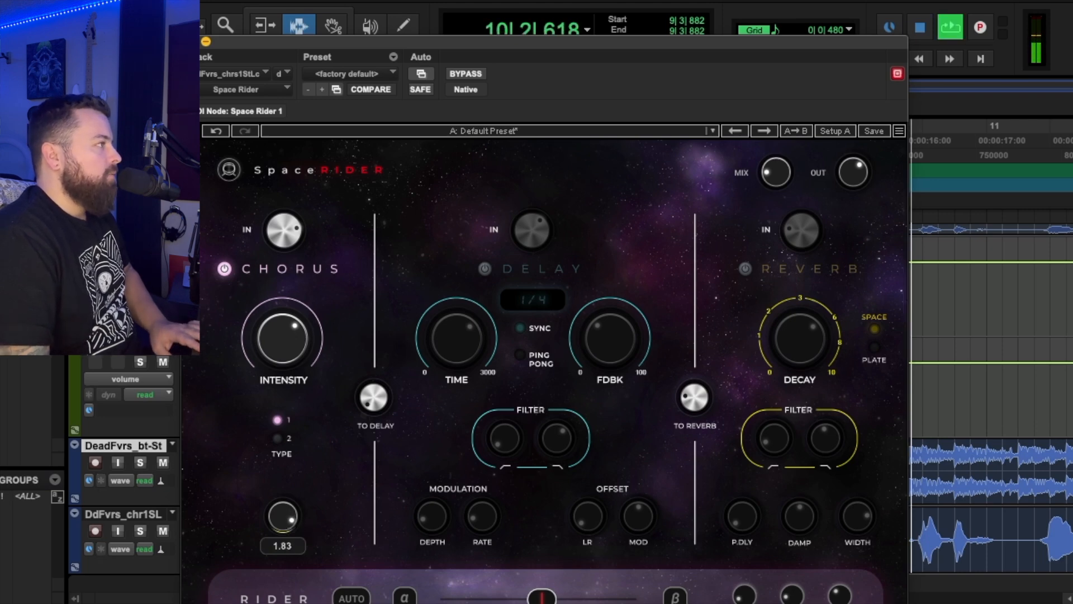
pyautogui.press('space')
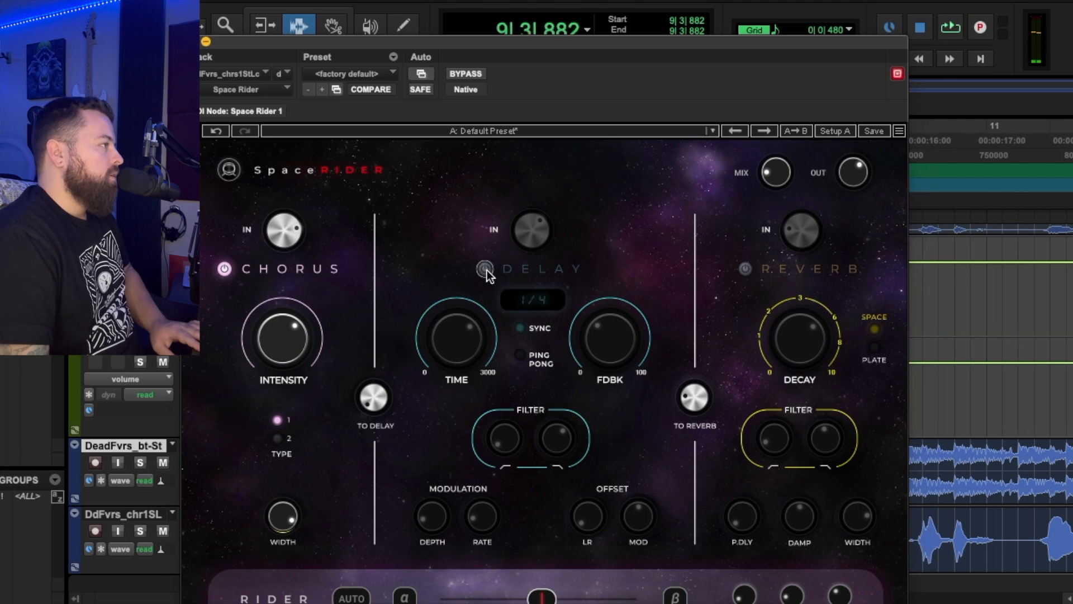
# - Enable the Delay module and raise its input level slightly during playback
pyautogui.click(485, 270)
pyautogui.press('space')
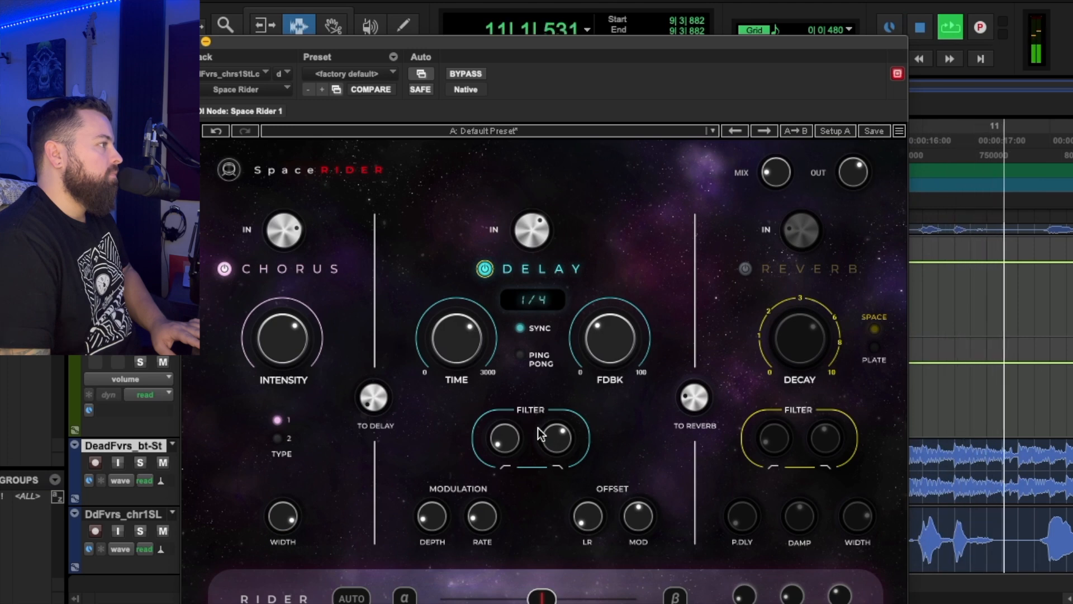
pyautogui.moveTo(532, 231); pyautogui.dragTo(533, 223)
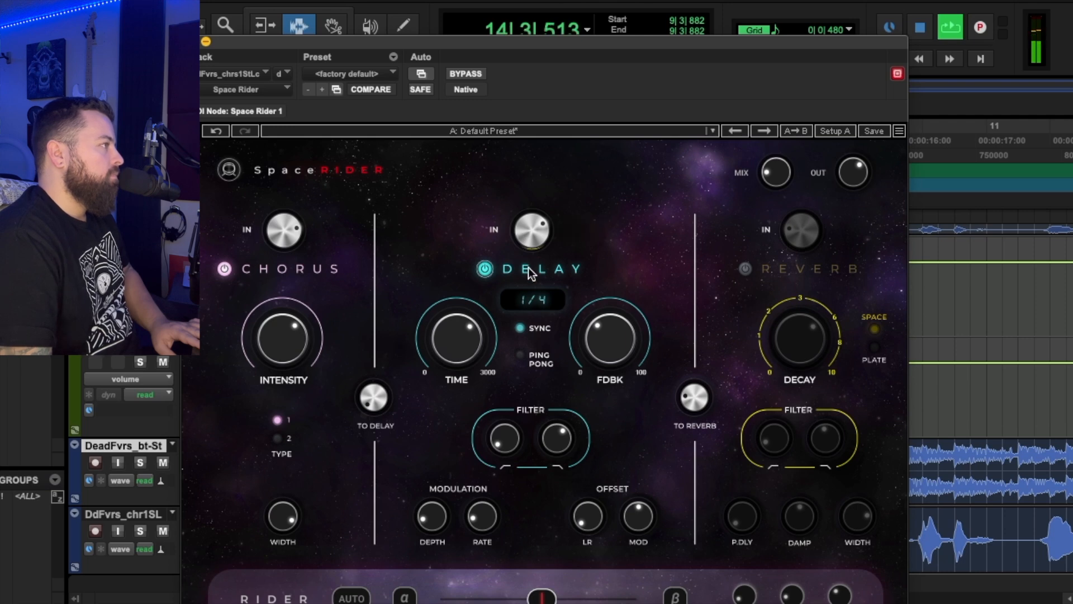
pyautogui.press('space')
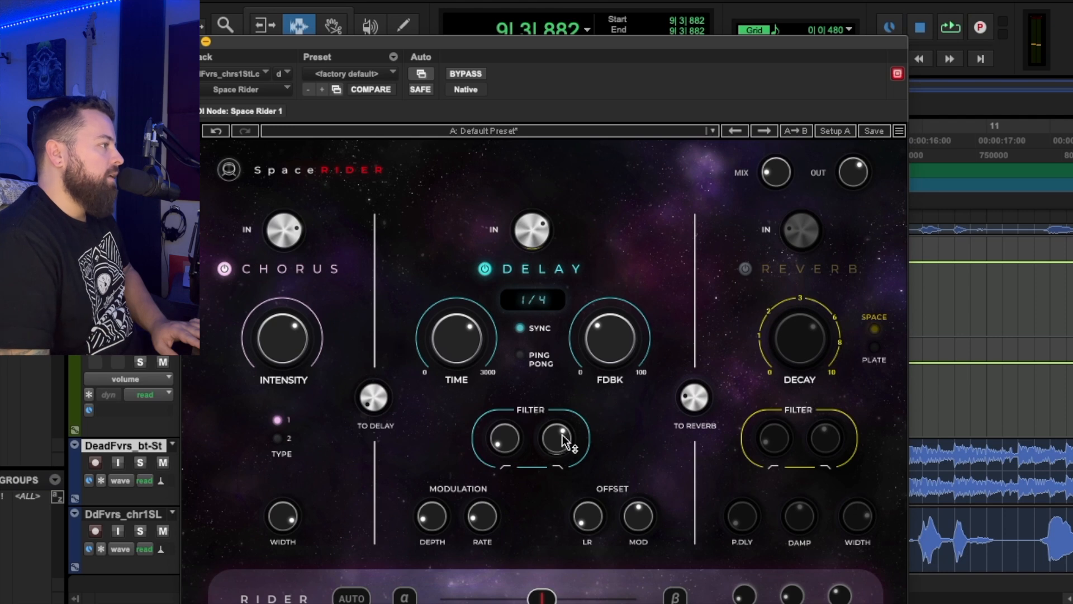
# - Try opening the Delay's high-cut filter to 16000 during playback, and bring it back down to about 5000
pyautogui.moveTo(559, 438); pyautogui.dragTo(558, 438)
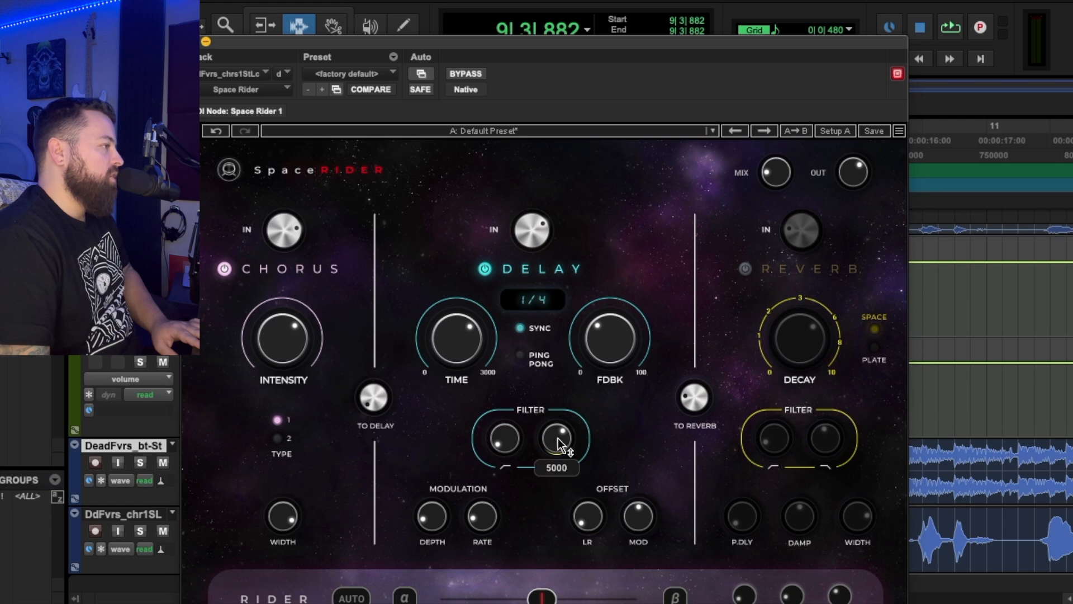
pyautogui.press('space')
pyautogui.moveTo(557, 441); pyautogui.dragTo(558, 397)
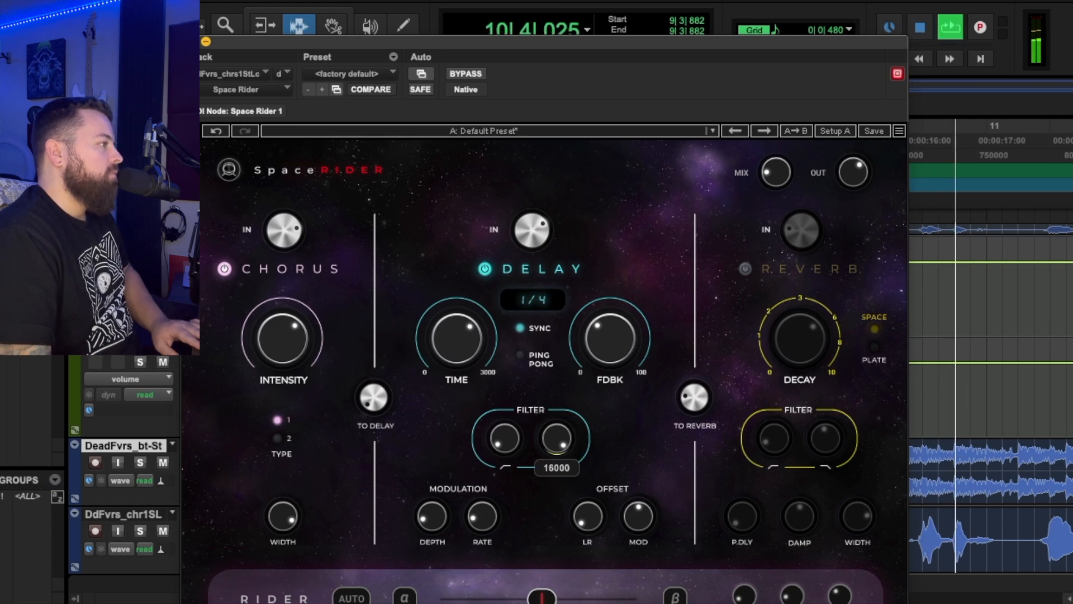
pyautogui.moveTo(558, 396); pyautogui.dragTo(558, 430)
pyautogui.press('space')
pyautogui.press('space')
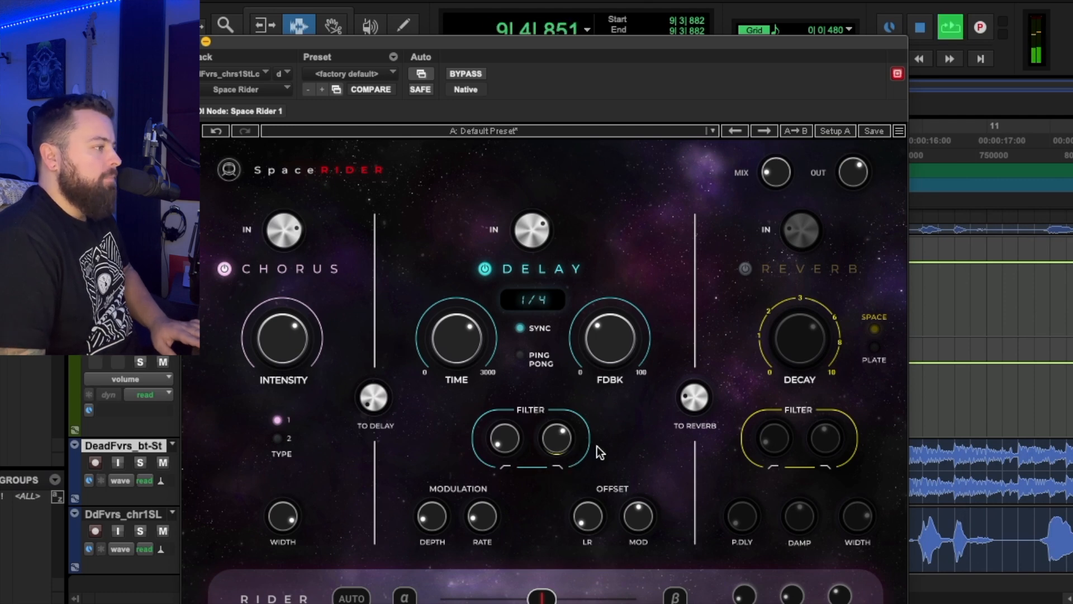
pyautogui.press('space')
# - Try the Delay with Feedback at 68 and the input level at 52 during playback
pyautogui.moveTo(606, 343); pyautogui.dragTo(602, 328)
pyautogui.press('space')
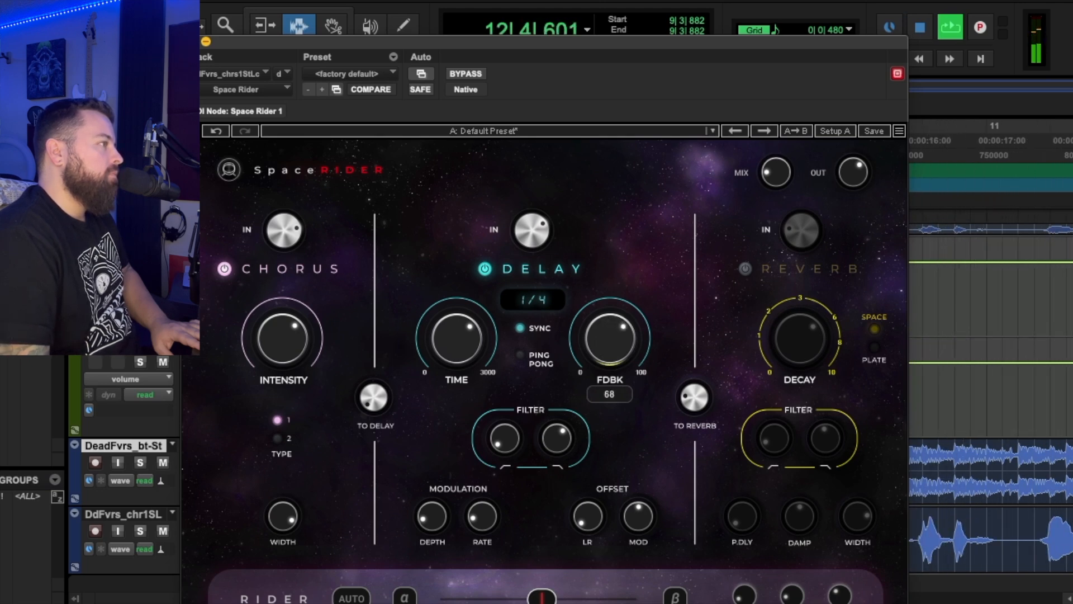
pyautogui.moveTo(532, 230); pyautogui.dragTo(532, 237)
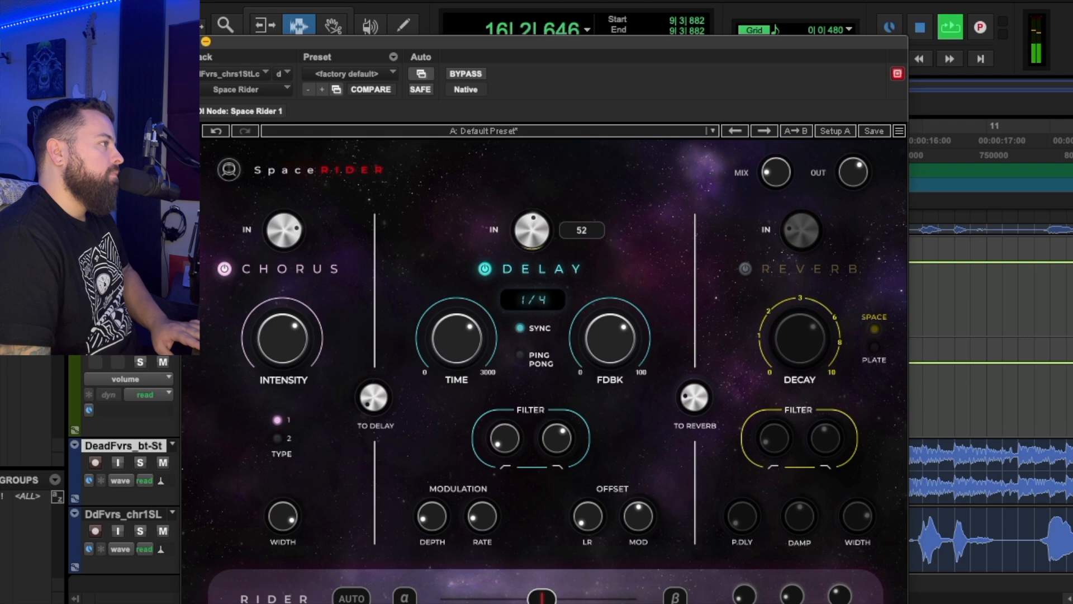
# - Set the Delay Feedback to about 56 and lower the Delay input level further while auditioning the track
pyautogui.moveTo(618, 355); pyautogui.dragTo(618, 365)
pyautogui.press('space')
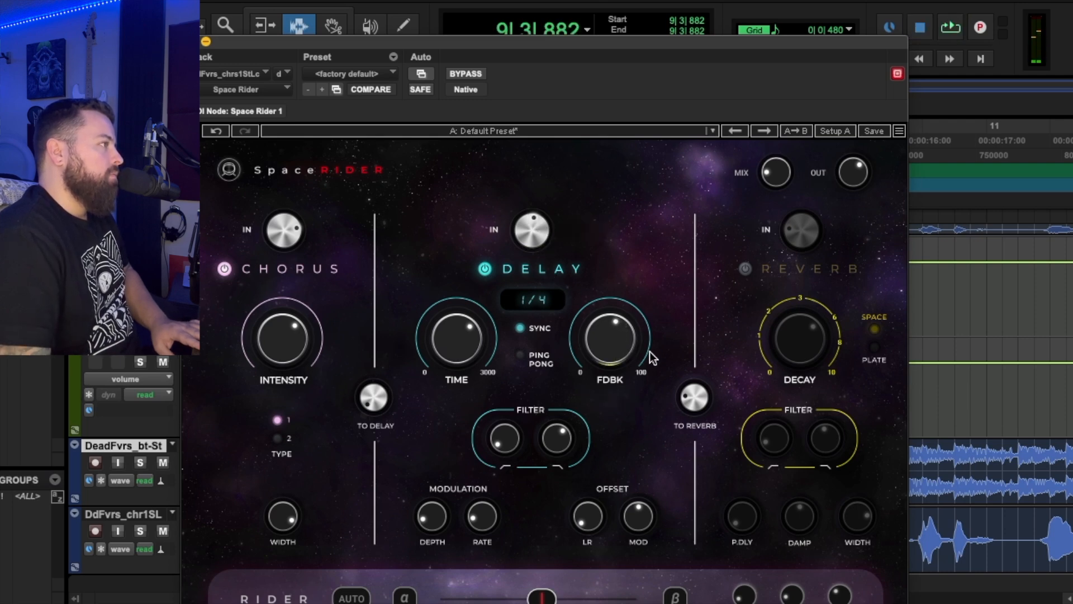
pyautogui.moveTo(614, 346)
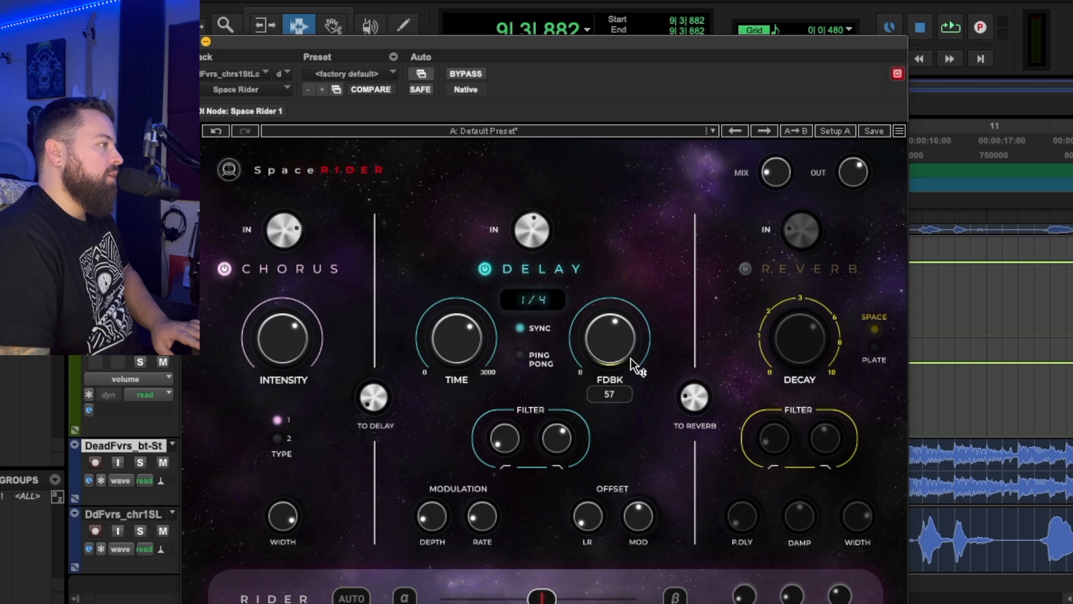
pyautogui.press('space')
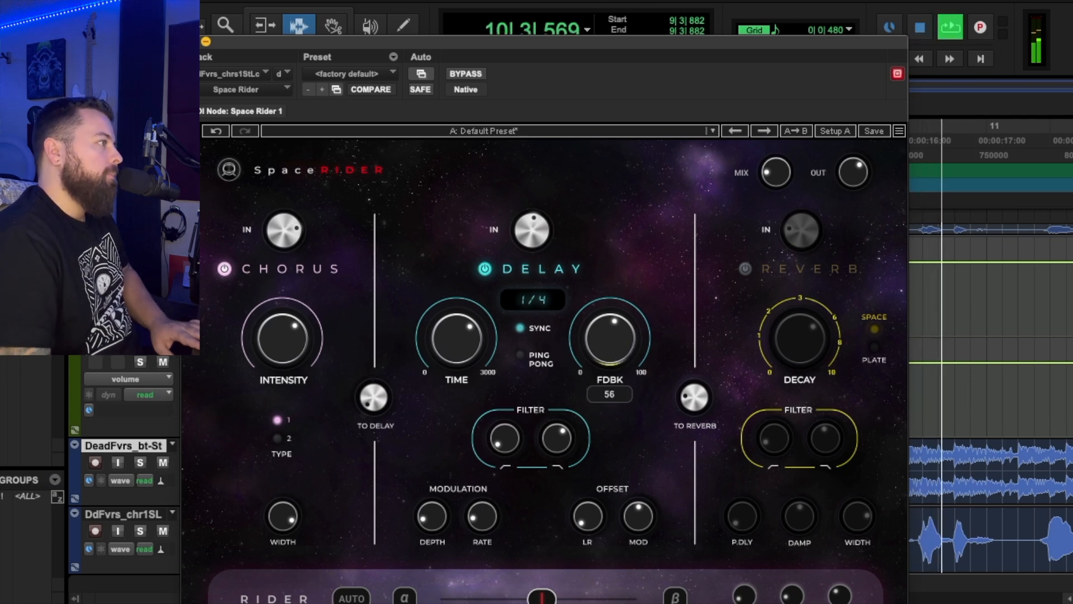
pyautogui.moveTo(532, 230)
pyautogui.moveTo(531, 231); pyautogui.dragTo(532, 234)
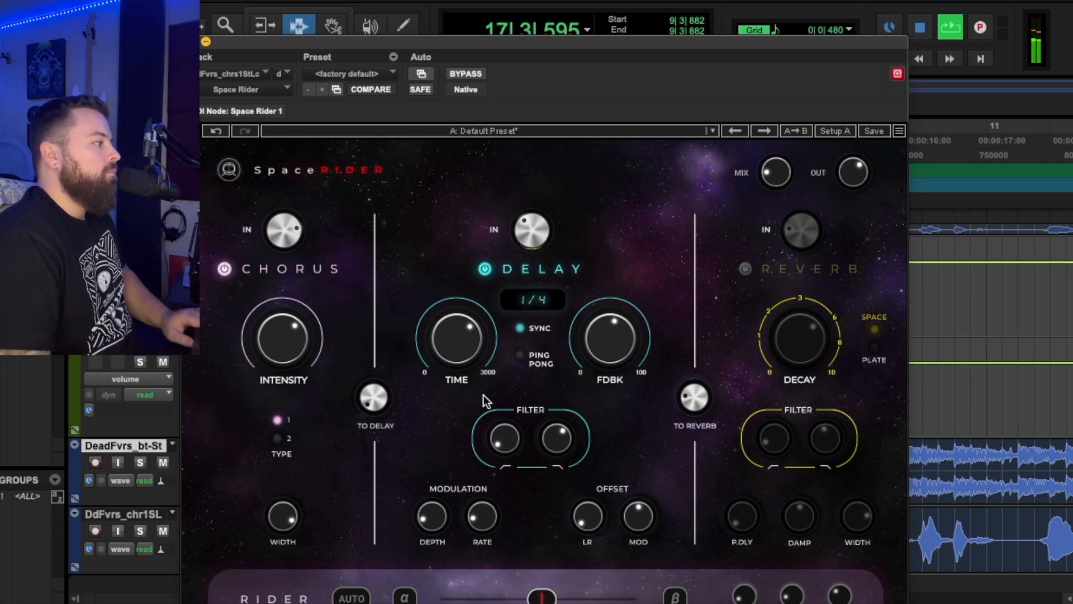
pyautogui.press('space')
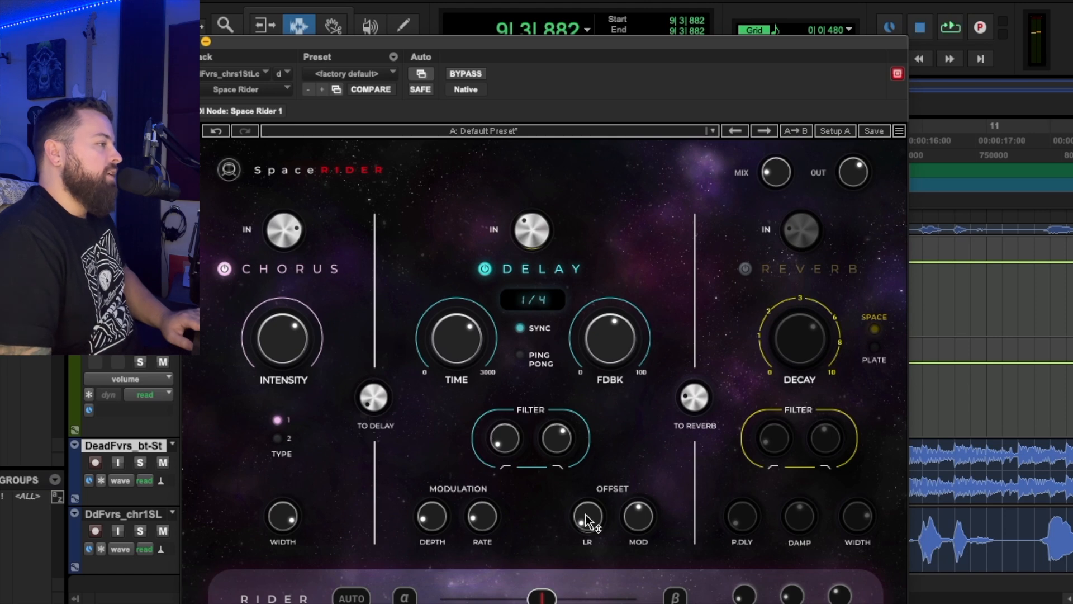
# - Try a Delay LR offset of about 46 during playback, and return the offset to its minimum
pyautogui.press('space')
pyautogui.moveTo(587, 517); pyautogui.dragTo(587, 499)
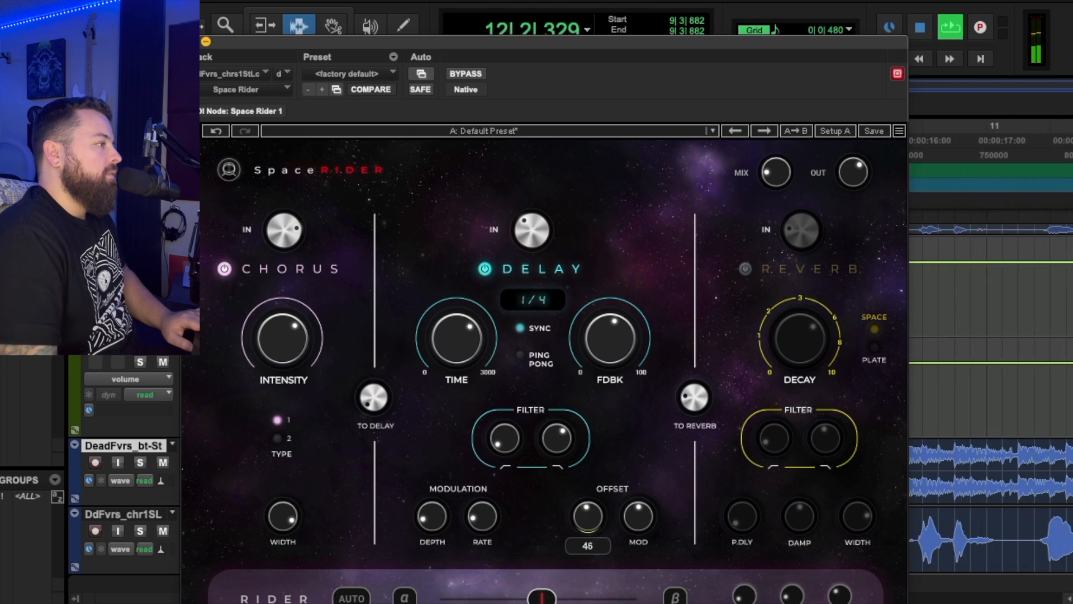
pyautogui.press('space')
pyautogui.moveTo(593, 529); pyautogui.dragTo(601, 533)
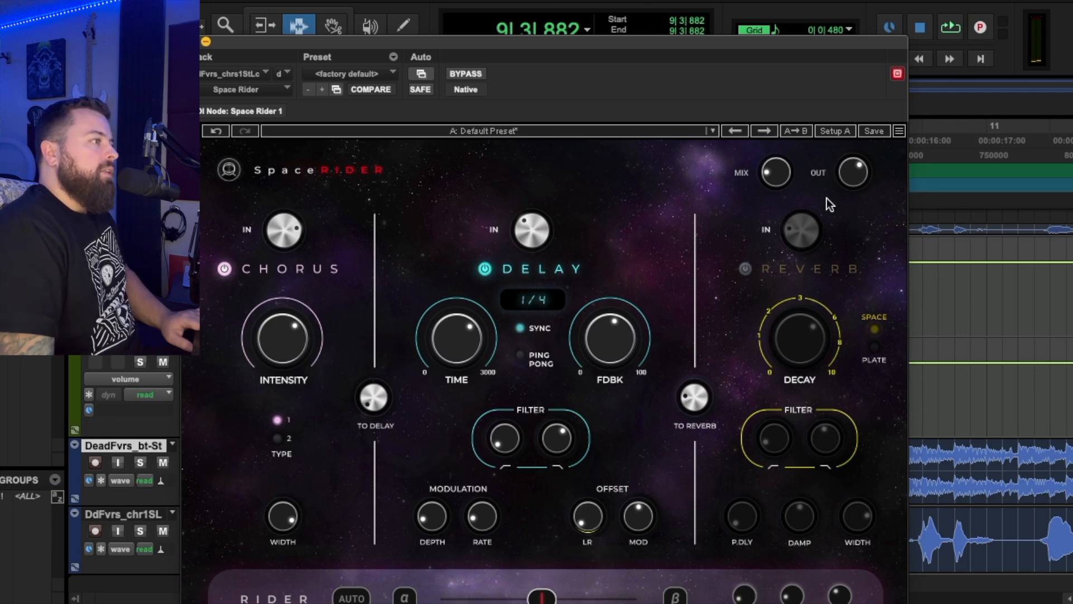
# - Enable the Reverb module, start playback and set the Delay input level to about 40
pyautogui.click(746, 269)
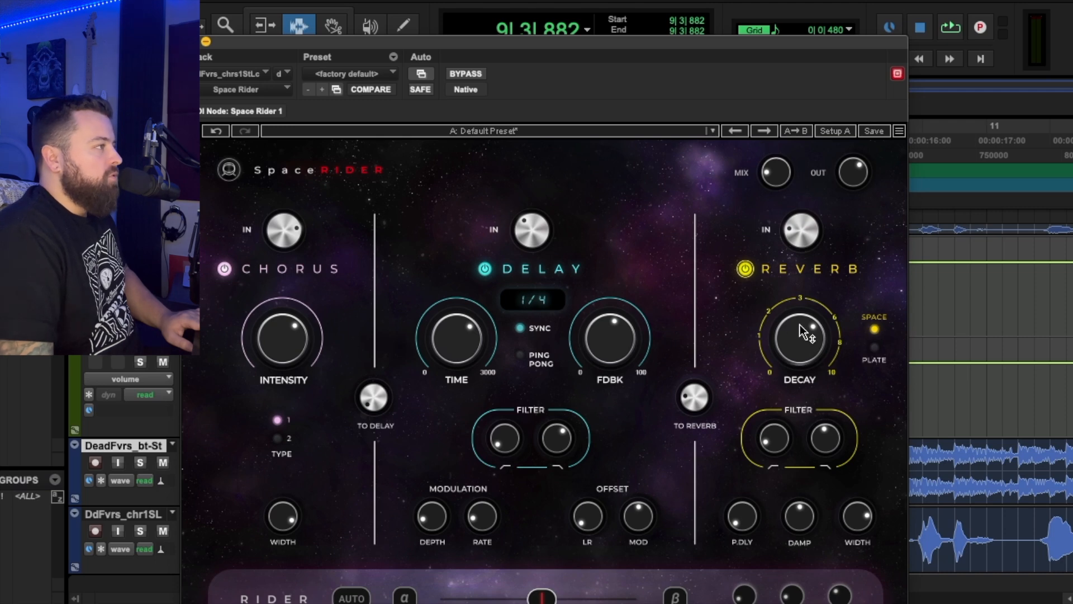
pyautogui.moveTo(793, 324)
pyautogui.press('space')
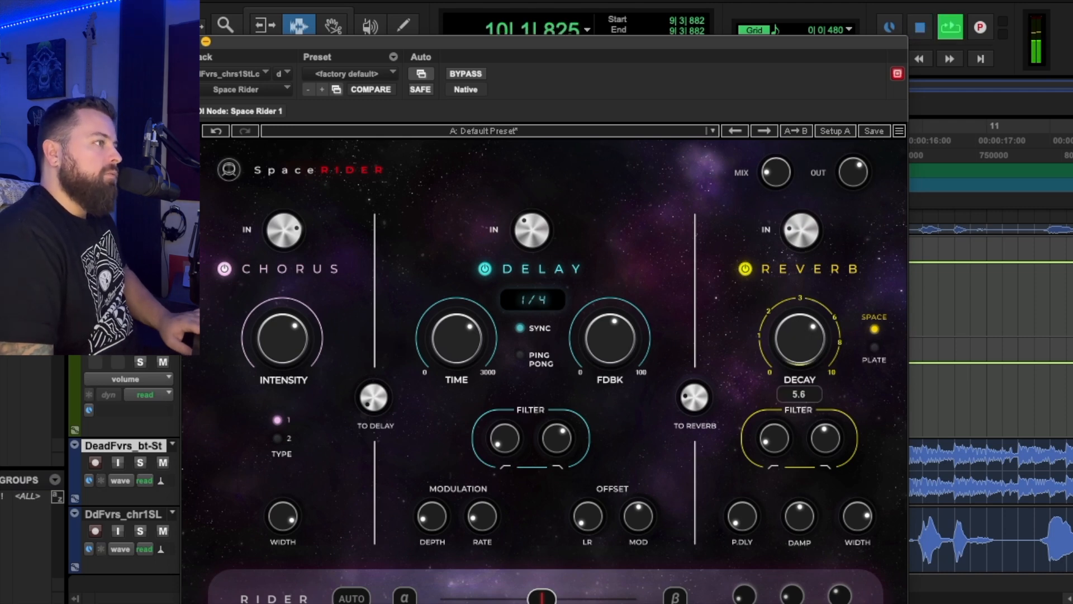
pyautogui.moveTo(805, 235)
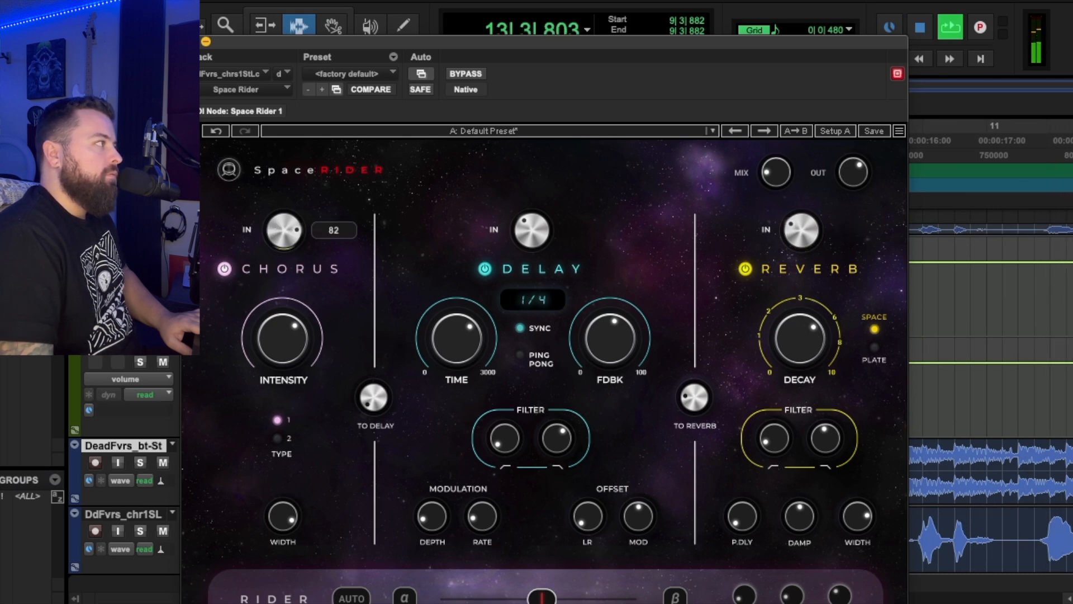
pyautogui.click(519, 240)
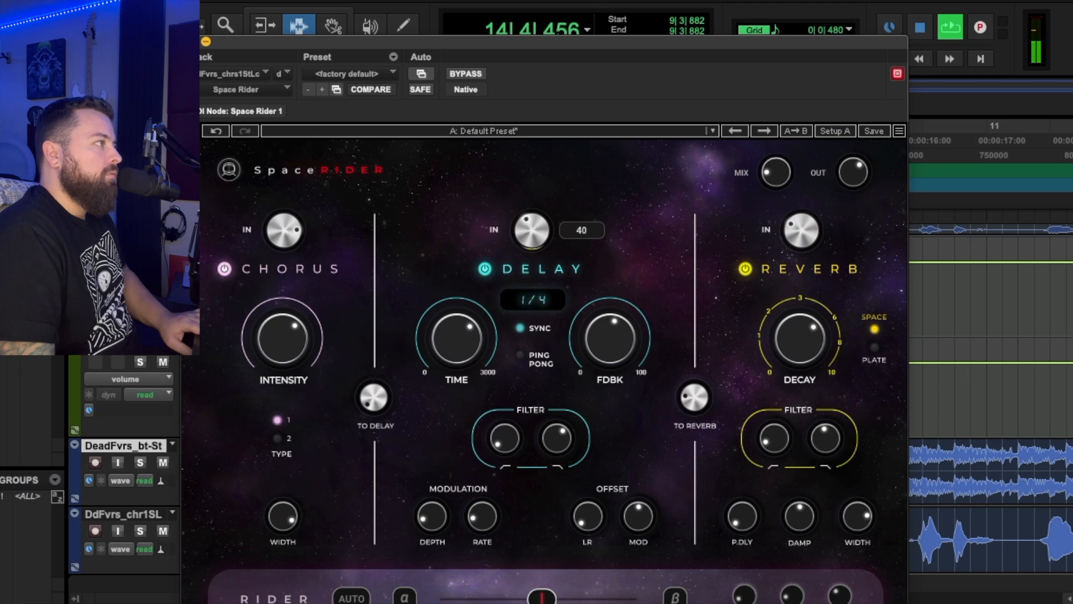
# - Raise the plugin's overall Mix to about 28 during playback, and stop the track
pyautogui.click(779, 189)
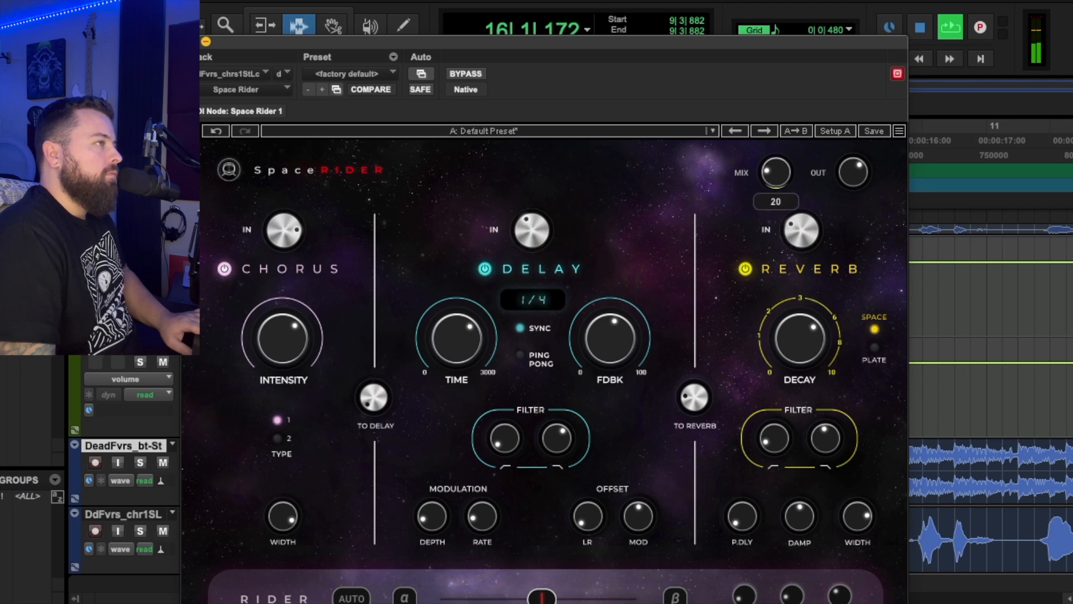
pyautogui.moveTo(779, 189); pyautogui.dragTo(779, 191)
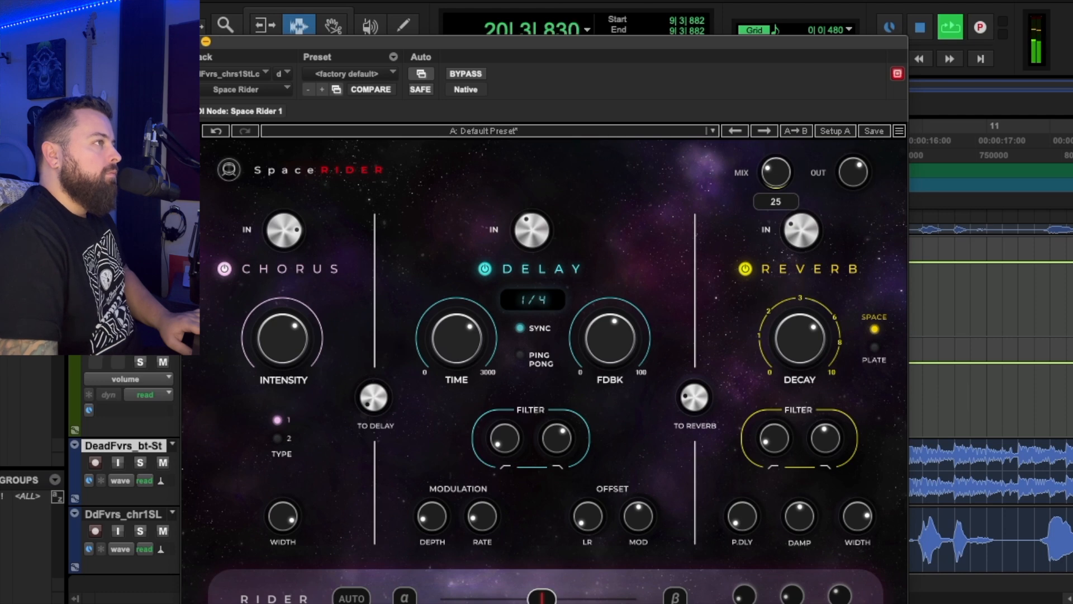
pyautogui.moveTo(778, 191); pyautogui.dragTo(774, 179)
pyautogui.press('space')
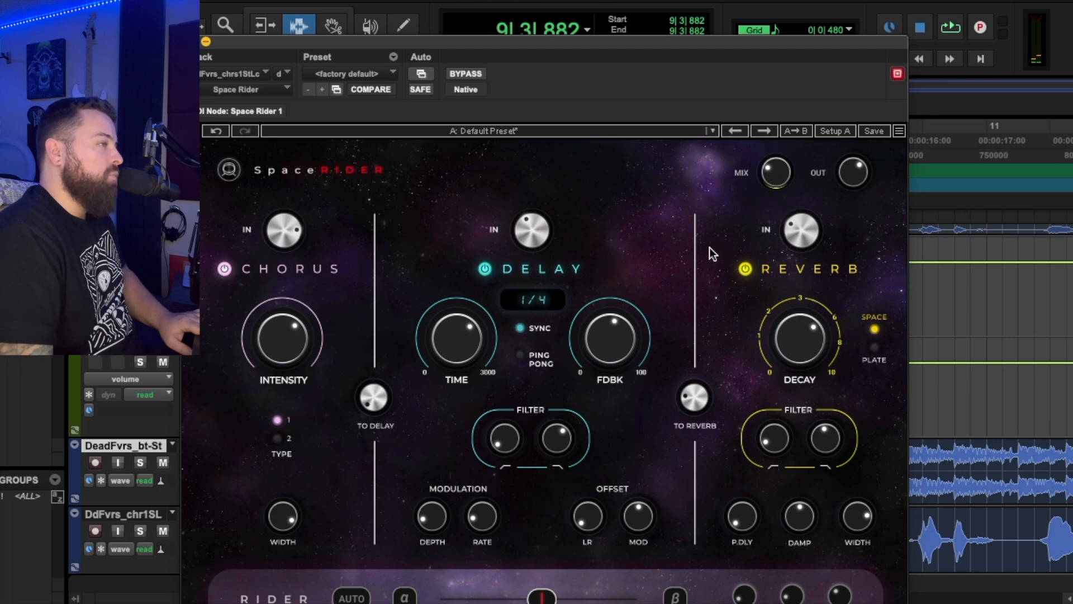
# - Resume playback and lower the Reverb input level to about 10
pyautogui.moveTo(809, 337)
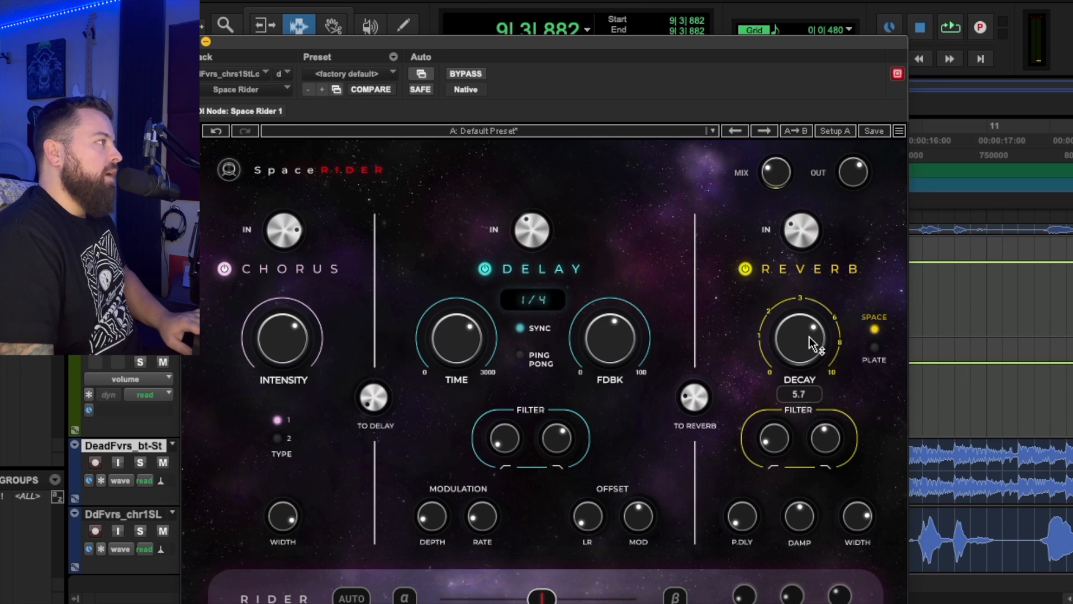
pyautogui.moveTo(782, 177)
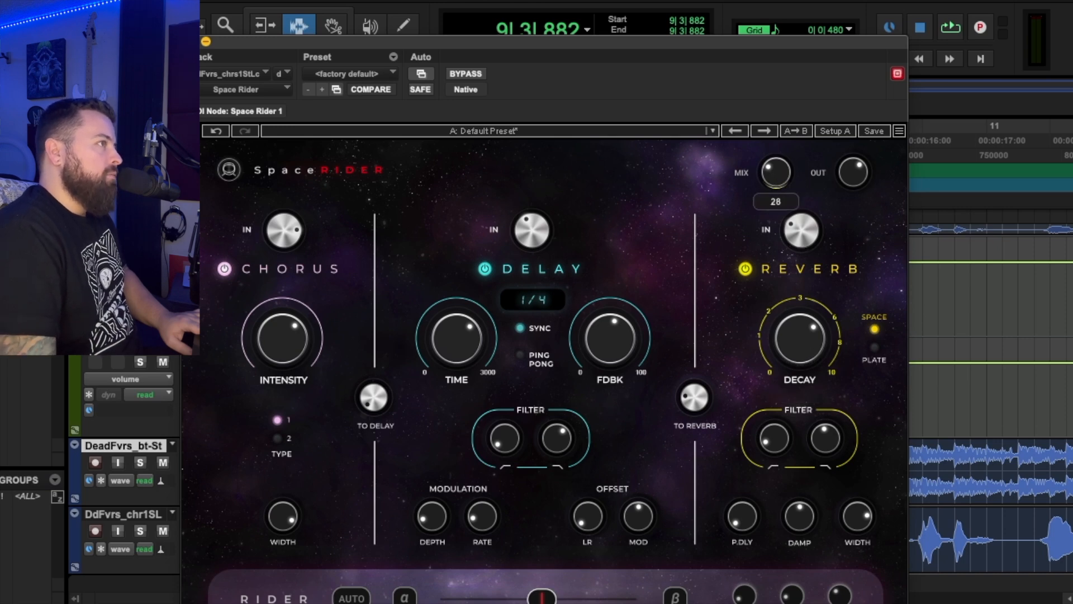
pyautogui.press('space')
pyautogui.moveTo(781, 202); pyautogui.dragTo(781, 198)
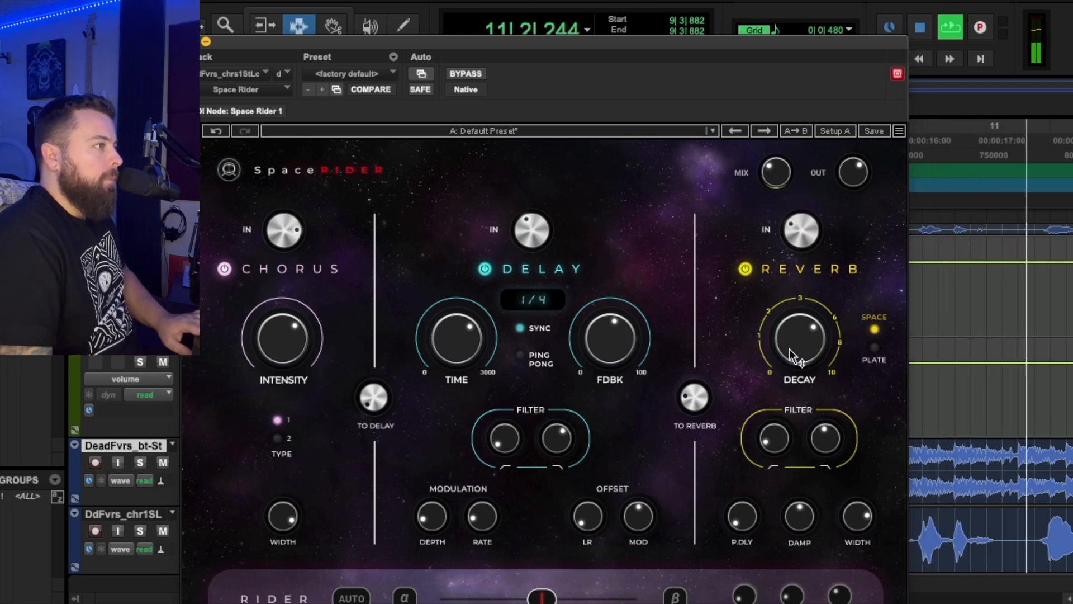
pyautogui.moveTo(794, 227)
pyautogui.moveTo(790, 226); pyautogui.dragTo(791, 236)
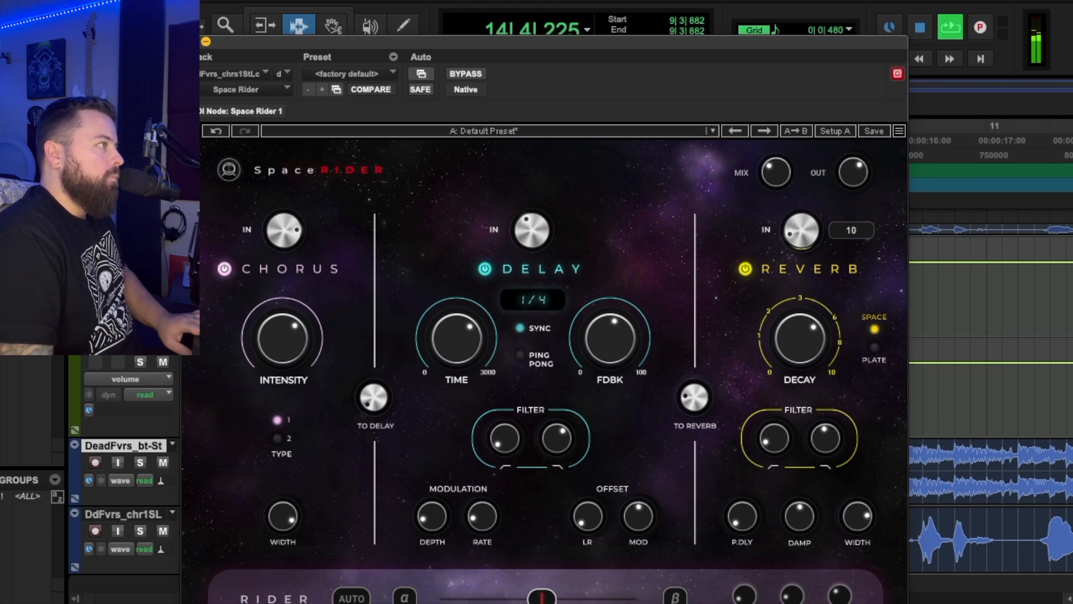
# - Lower the Chorus input level and narrow the Chorus Width while the track plays
pyautogui.moveTo(291, 230); pyautogui.dragTo(291, 232)
pyautogui.moveTo(282, 519); pyautogui.dragTo(282, 516)
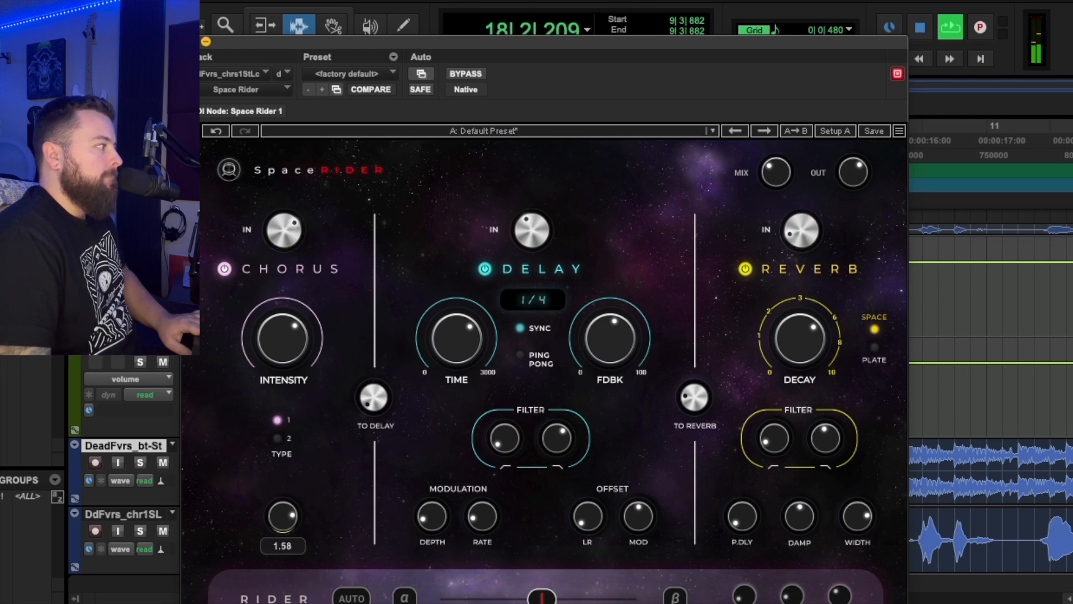
pyautogui.moveTo(281, 516); pyautogui.dragTo(281, 516)
# - Set the Reverb's low-cut filter to about 160 during playback, and stop the track
pyautogui.moveTo(773, 438); pyautogui.dragTo(774, 439)
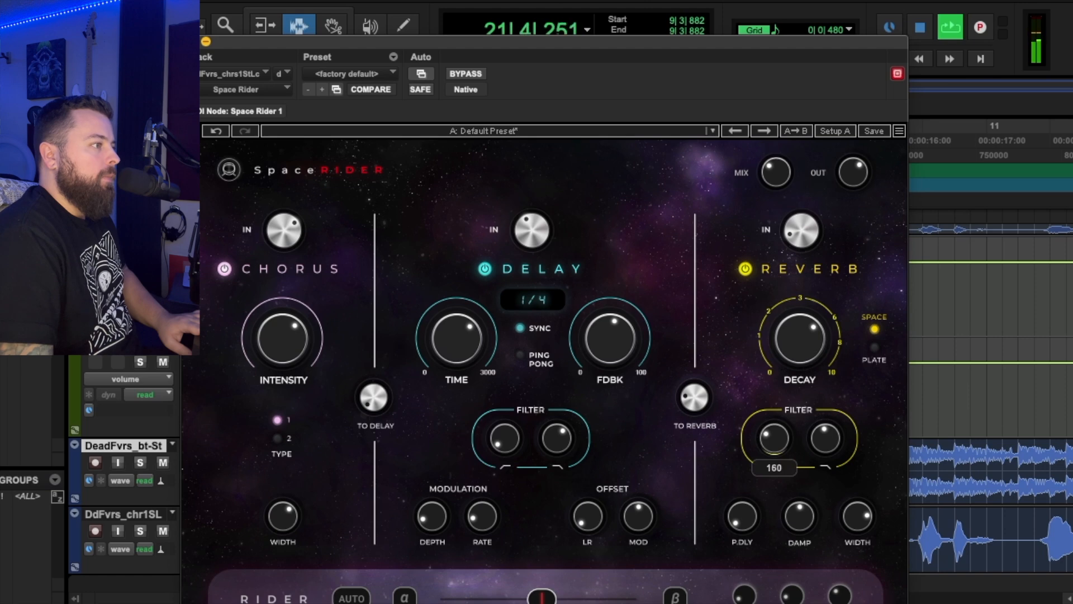
pyautogui.moveTo(774, 440); pyautogui.dragTo(774, 439)
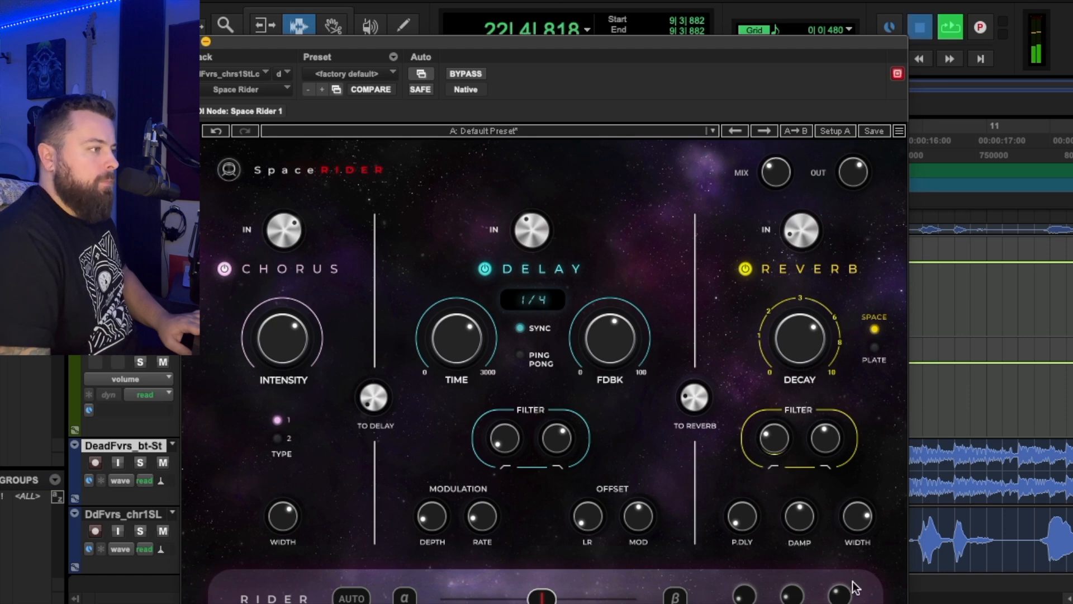
pyautogui.press('space')
# - Audition the Reverb Damp at about 2020 and 12560, and set it to about 4290
pyautogui.moveTo(799, 517); pyautogui.dragTo(804, 568)
pyautogui.press('space')
pyautogui.moveTo(800, 516); pyautogui.dragTo(800, 515)
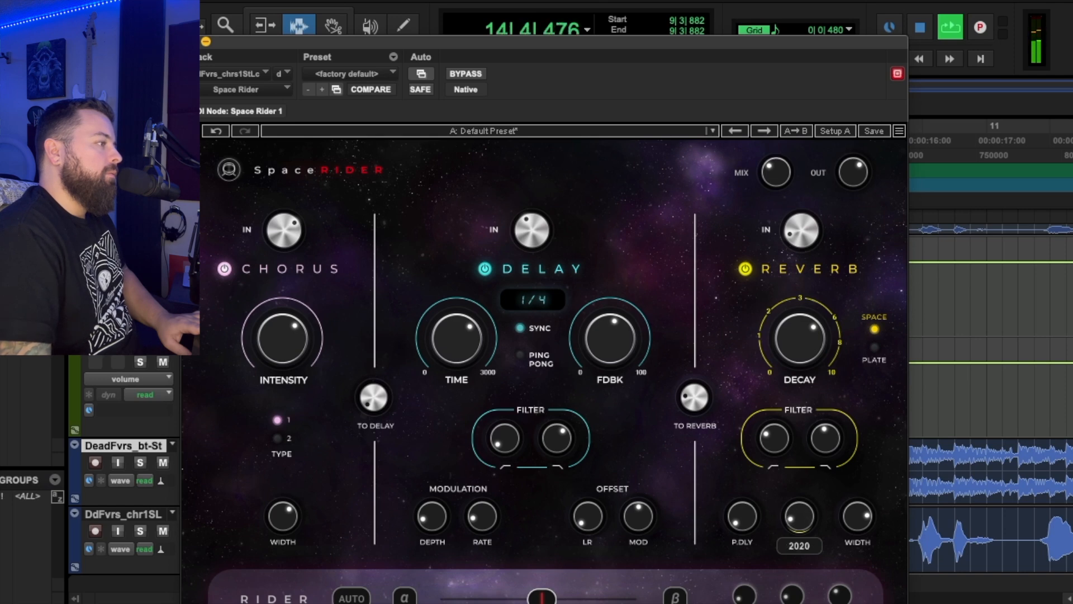
pyautogui.press('space')
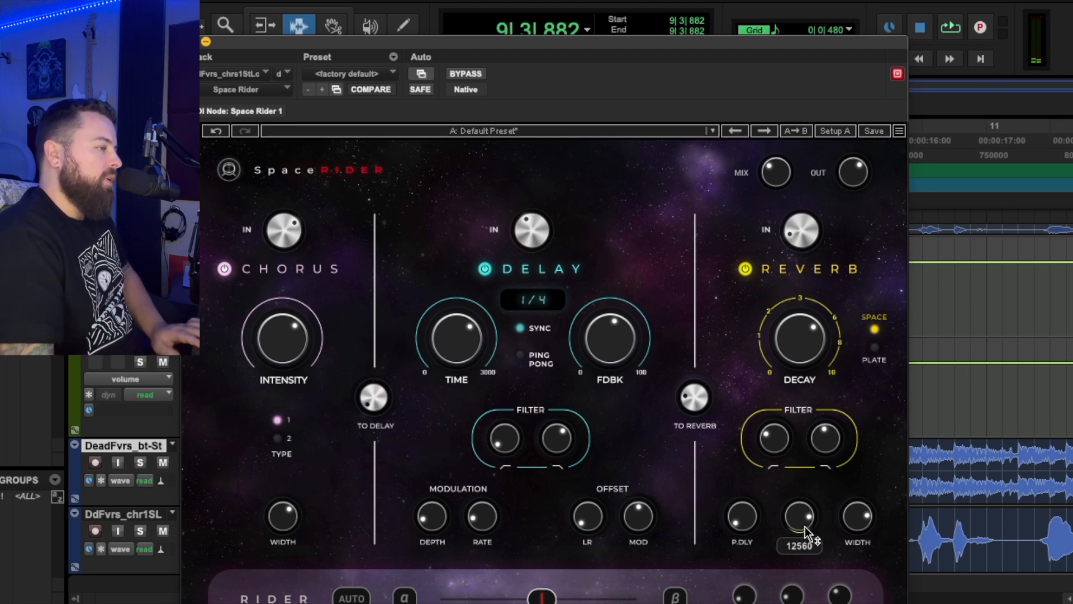
pyautogui.moveTo(803, 522)
pyautogui.mouseDown()
pyautogui.moveTo(802, 567)
pyautogui.moveTo(804, 523)
pyautogui.mouseUp()
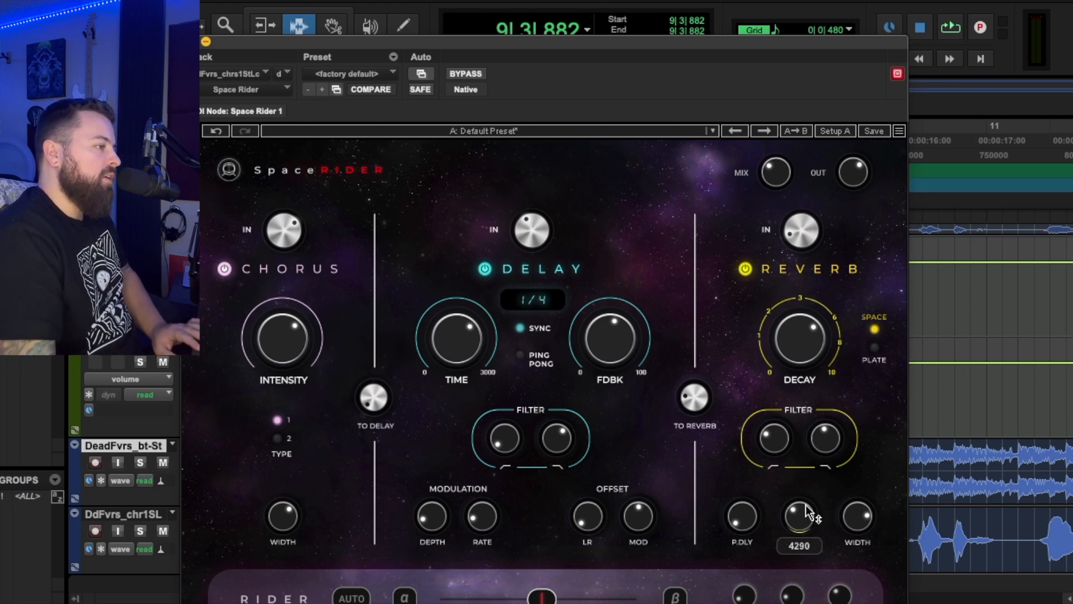
# - Try the Reverb pre-delay at about 12.6, 50.4 and 0, and bring it to 9.9
pyautogui.moveTo(744, 514); pyautogui.dragTo(745, 509)
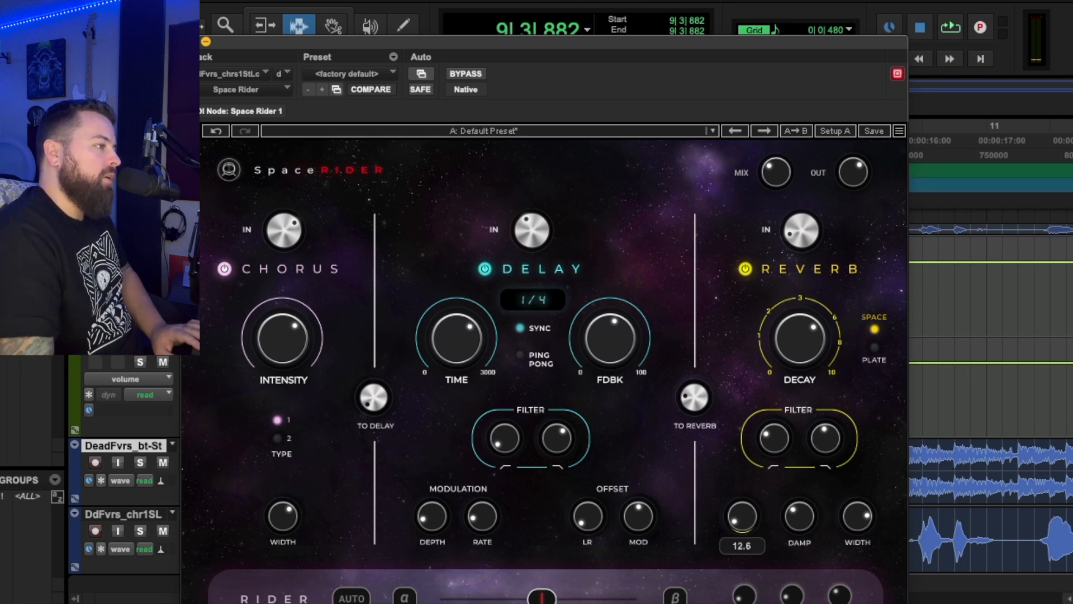
pyautogui.moveTo(740, 519); pyautogui.dragTo(740, 527)
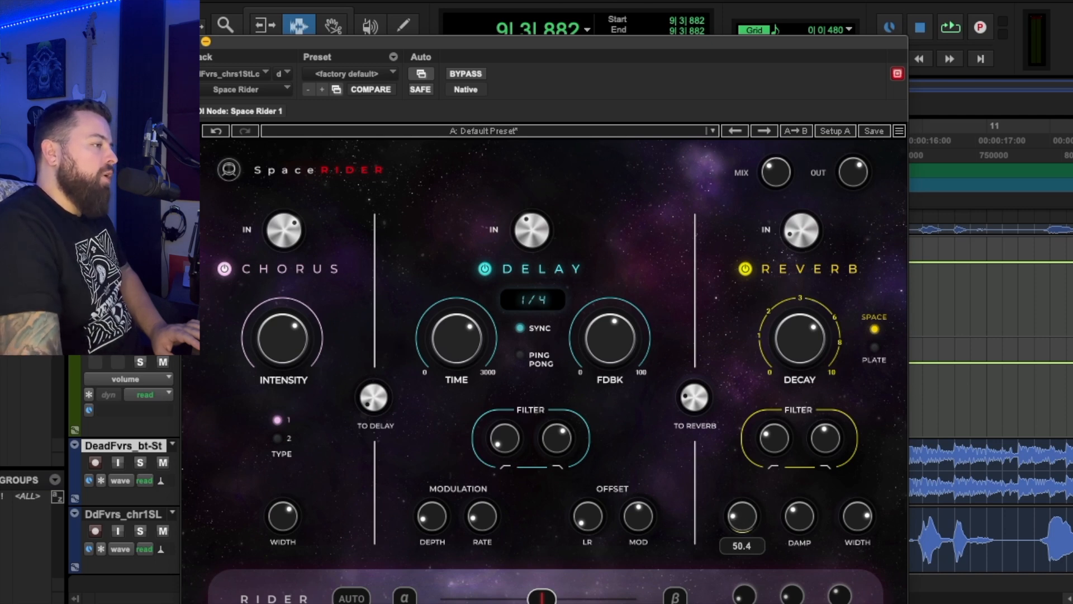
pyautogui.moveTo(743, 524); pyautogui.dragTo(746, 528)
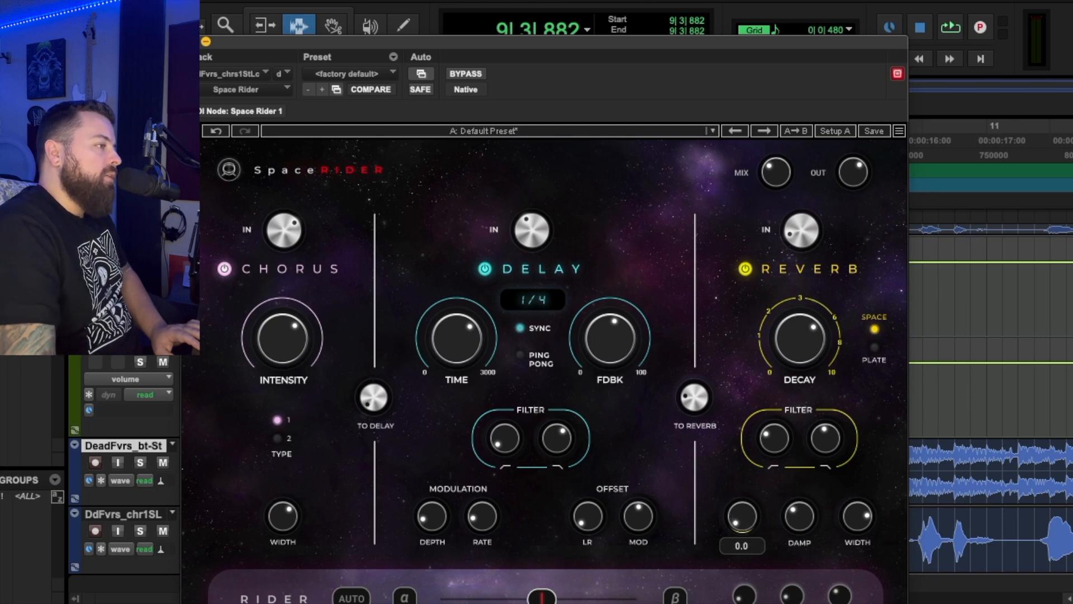
pyautogui.moveTo(744, 526); pyautogui.dragTo(743, 519)
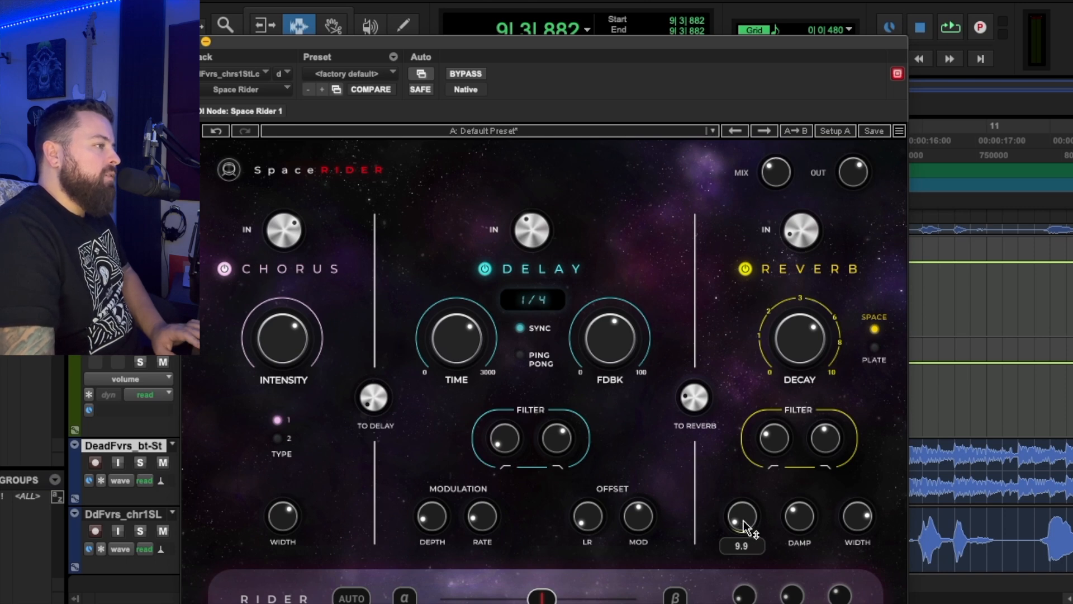
pyautogui.moveTo(749, 526); pyautogui.dragTo(749, 526)
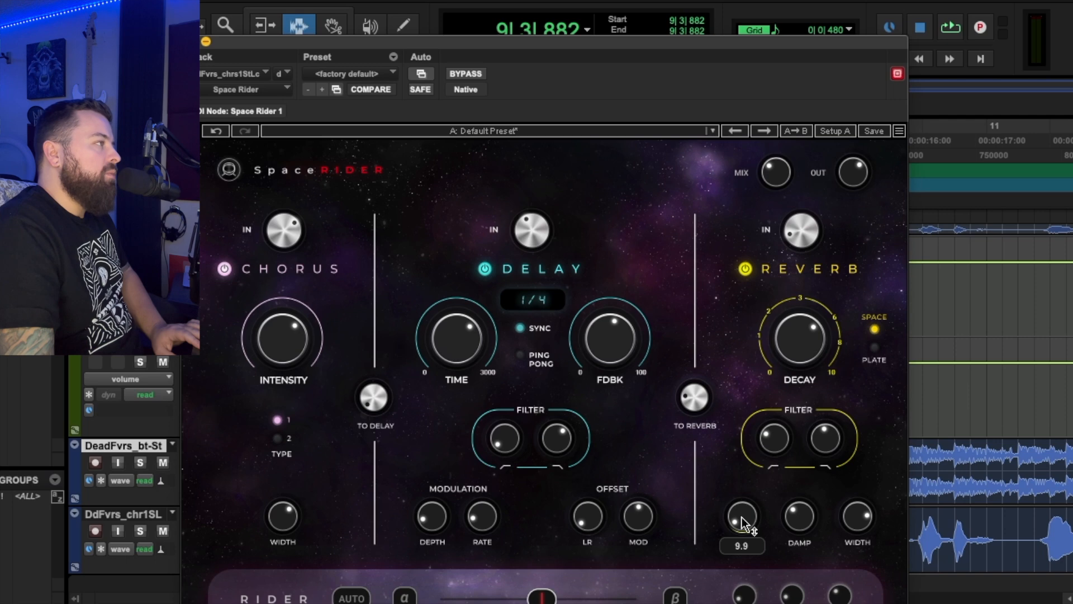
# - Set the Reverb pre-delay to about 34.5 and slightly adjust the Reverb Width during playback
pyautogui.press('space')
pyautogui.moveTo(746, 524); pyautogui.dragTo(746, 499)
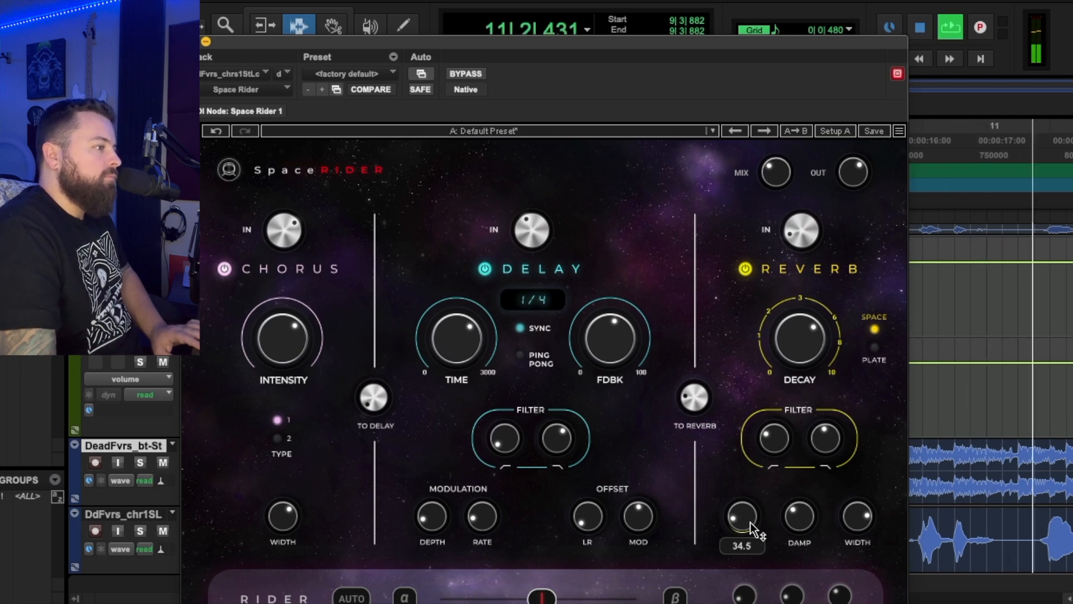
pyautogui.moveTo(860, 515); pyautogui.dragTo(865, 521)
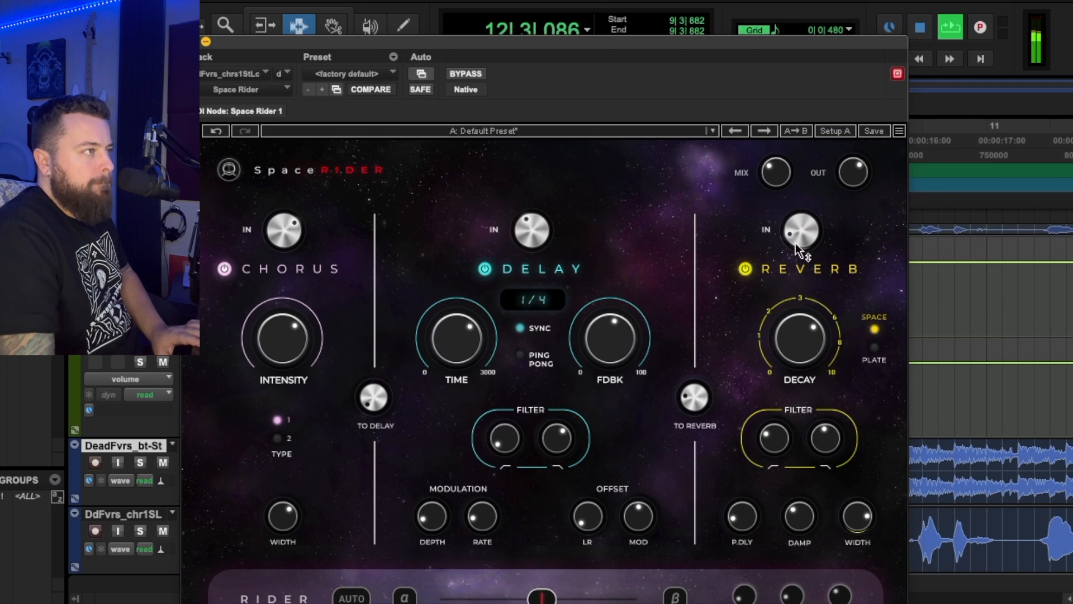
pyautogui.press('space')
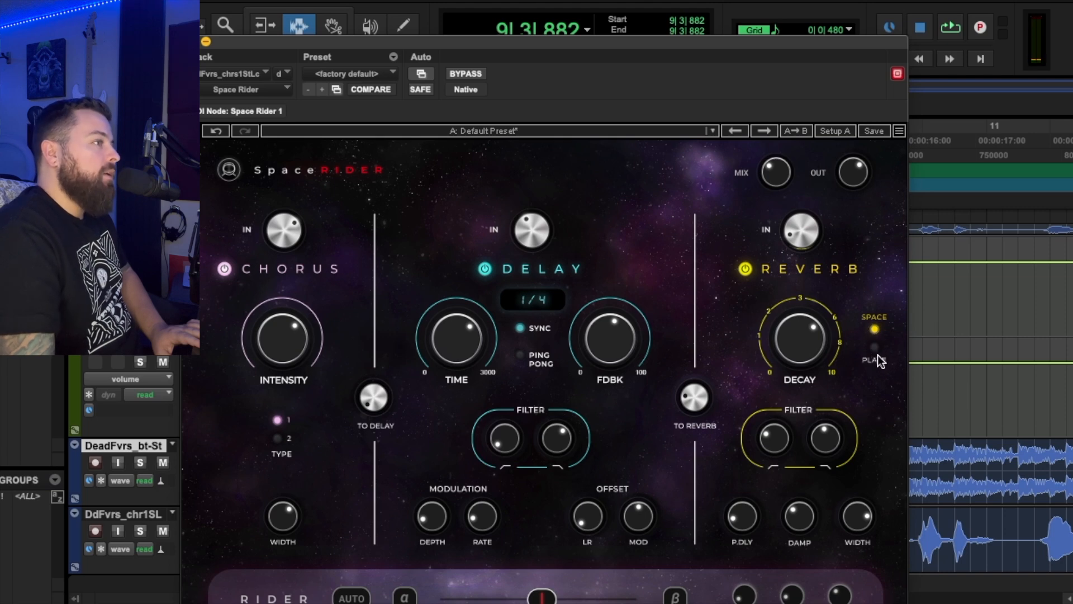
# - Switch the Reverb type to Plate during playback and make a small adjustment to its Decay
pyautogui.press('space')
pyautogui.click(874, 348)
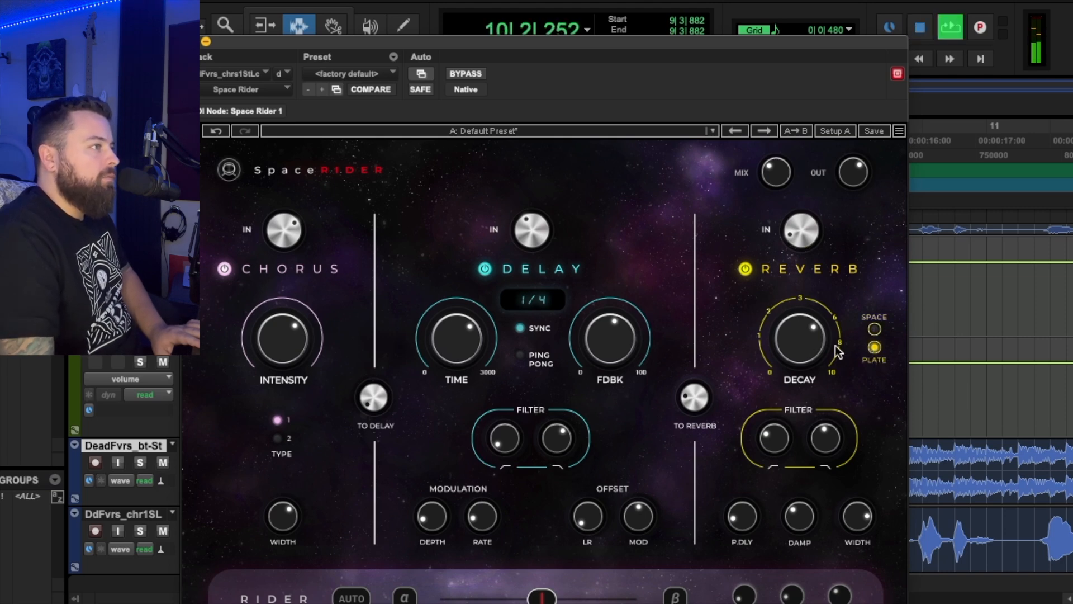
pyautogui.moveTo(814, 344); pyautogui.dragTo(814, 346)
# - Raise the Reverb input level and lower the Chorus input level, fine-tuning the overall Mix as well
pyautogui.moveTo(795, 234); pyautogui.dragTo(795, 228)
pyautogui.moveTo(773, 171); pyautogui.dragTo(773, 175)
pyautogui.moveTo(284, 231); pyautogui.dragTo(284, 227)
pyautogui.moveTo(801, 233)
pyautogui.mouseDown()
pyautogui.moveTo(801, 225)
pyautogui.moveTo(813, 244)
pyautogui.mouseUp()
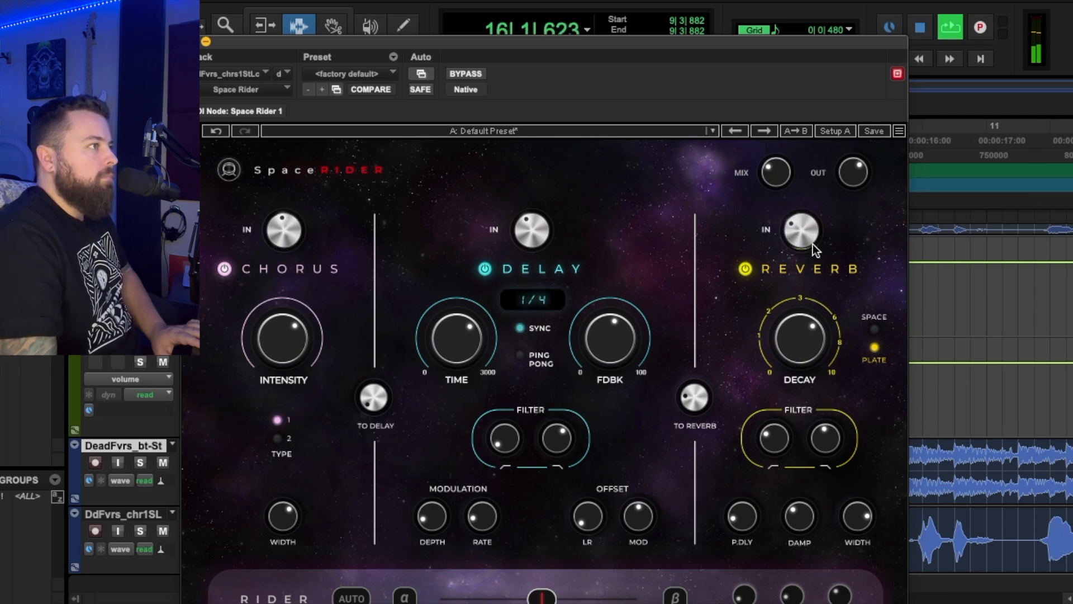
# - Shorten the Plate reverb's Decay to about 2.5 while auditioning the track
pyautogui.moveTo(810, 309); pyautogui.dragTo(809, 313)
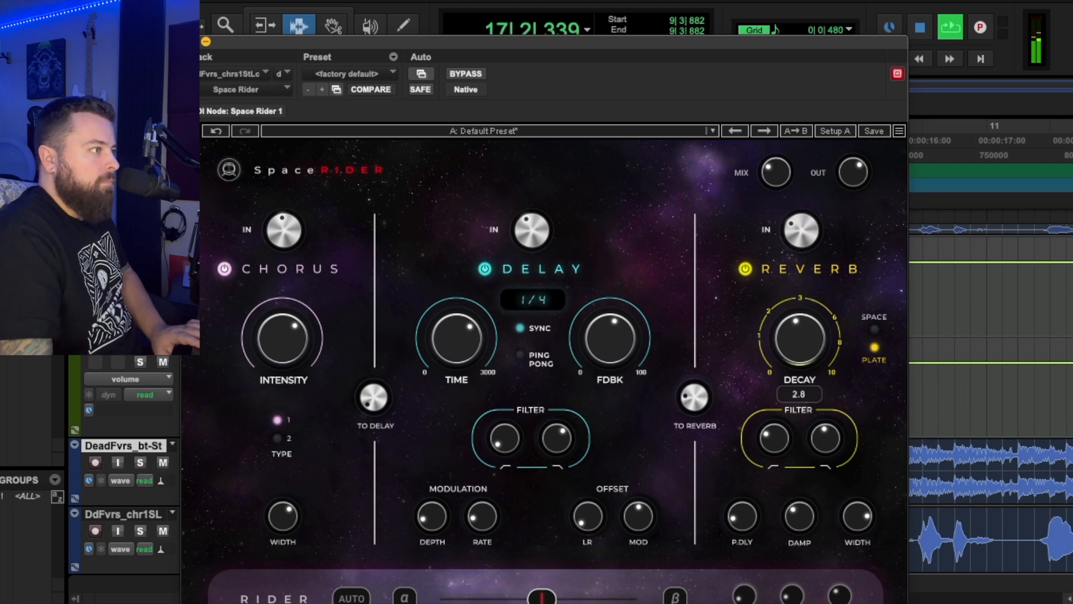
pyautogui.press('space')
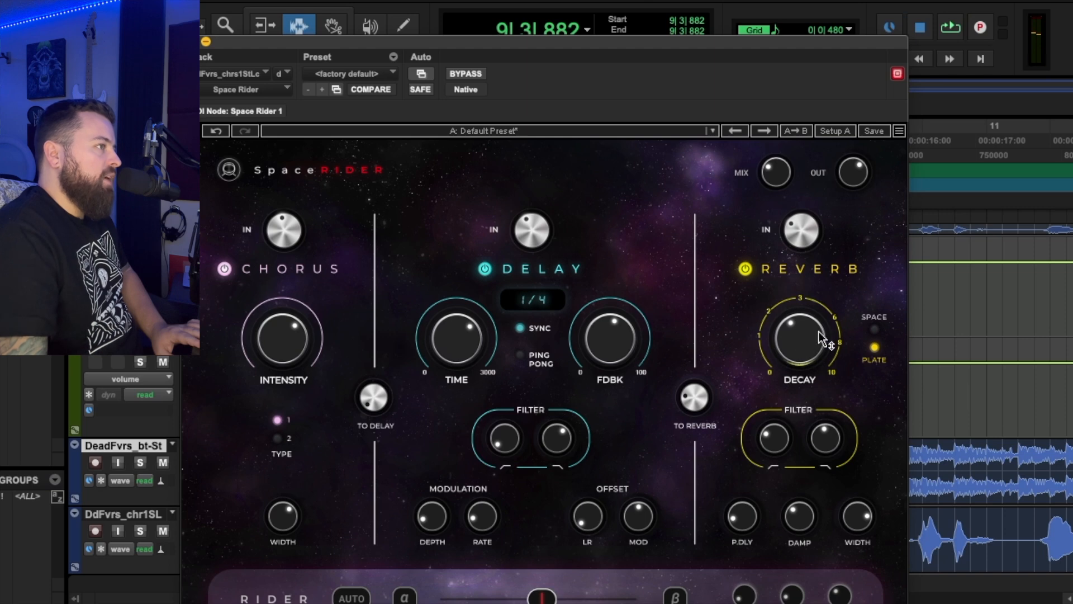
pyautogui.moveTo(797, 330)
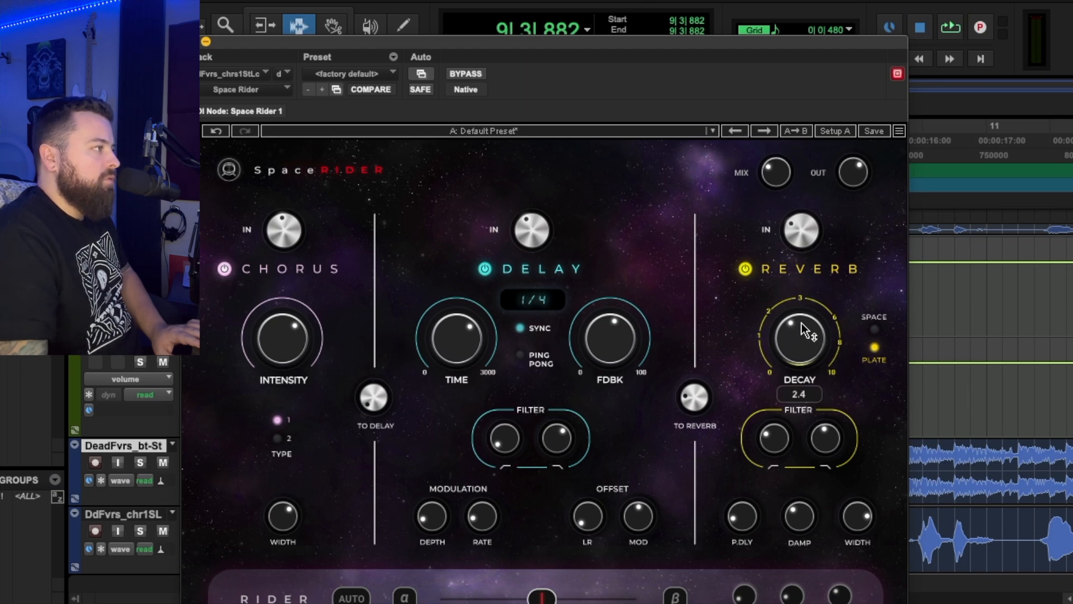
pyautogui.press('space')
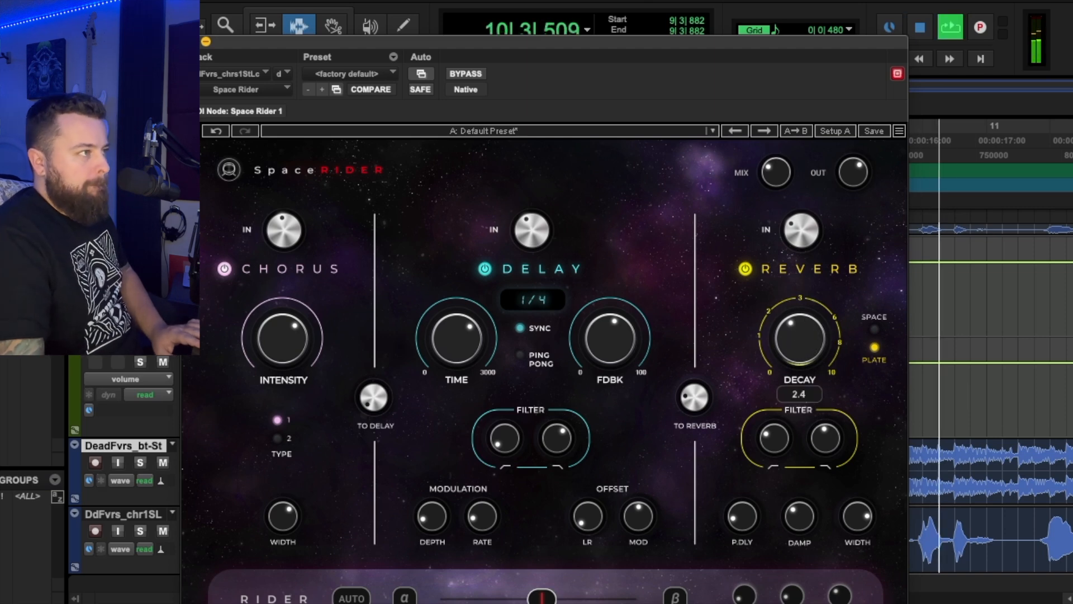
pyautogui.moveTo(797, 330); pyautogui.dragTo(796, 328)
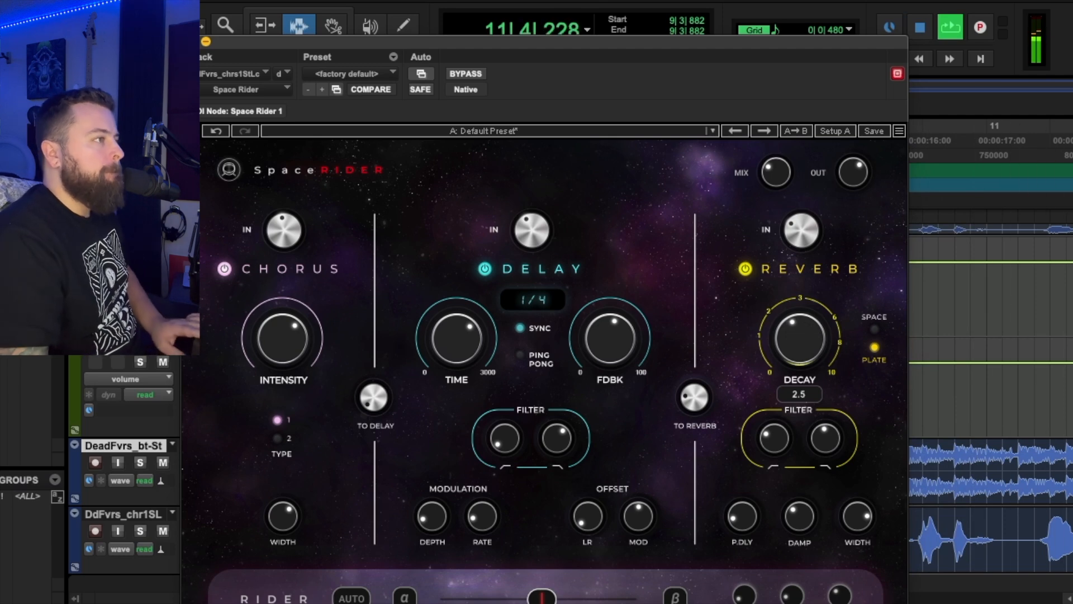
pyautogui.moveTo(797, 330); pyautogui.dragTo(797, 325)
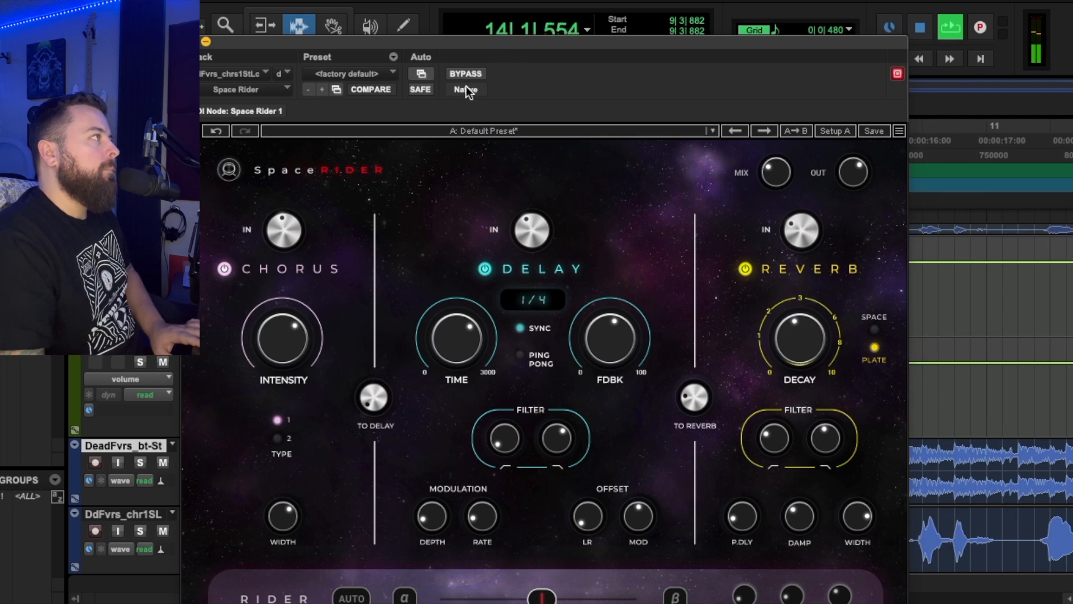
# - Bypass the plugin and re-enable it during playback to compare the dry and processed sound
pyautogui.click(469, 72)
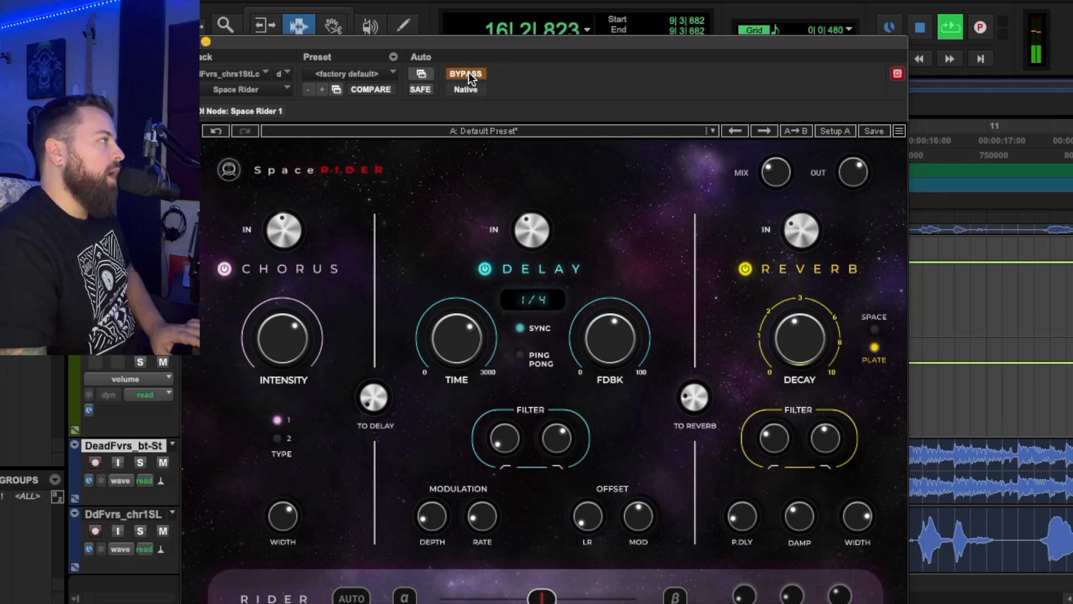
pyautogui.click(469, 72)
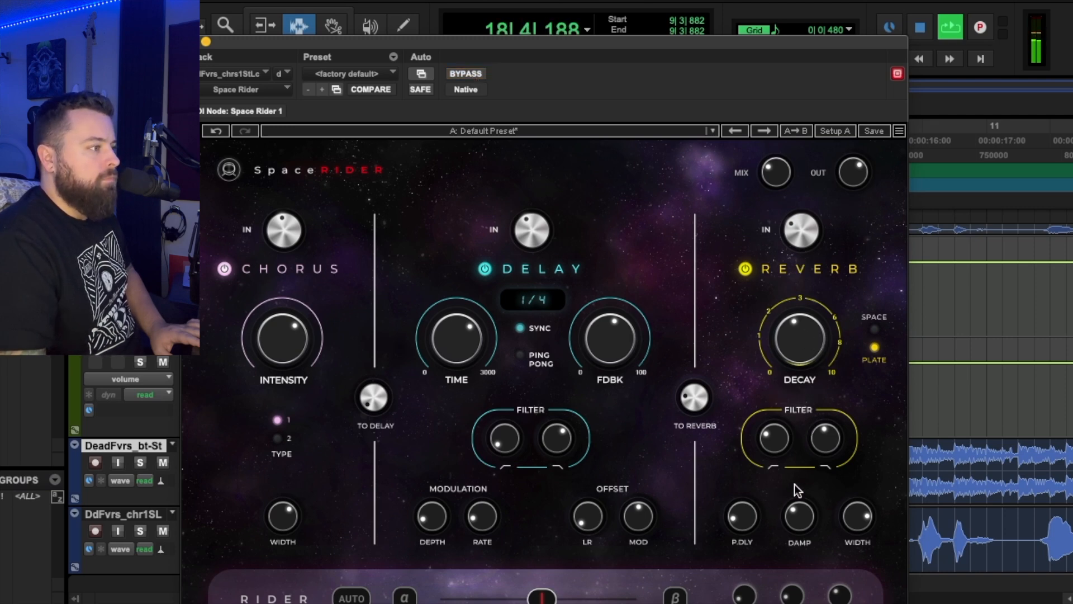
# - Raise the Reverb input level slightly and fine-tune the overall Mix while auditioning the track, stopping and restarting playback to compare
pyautogui.moveTo(806, 234); pyautogui.dragTo(801, 212)
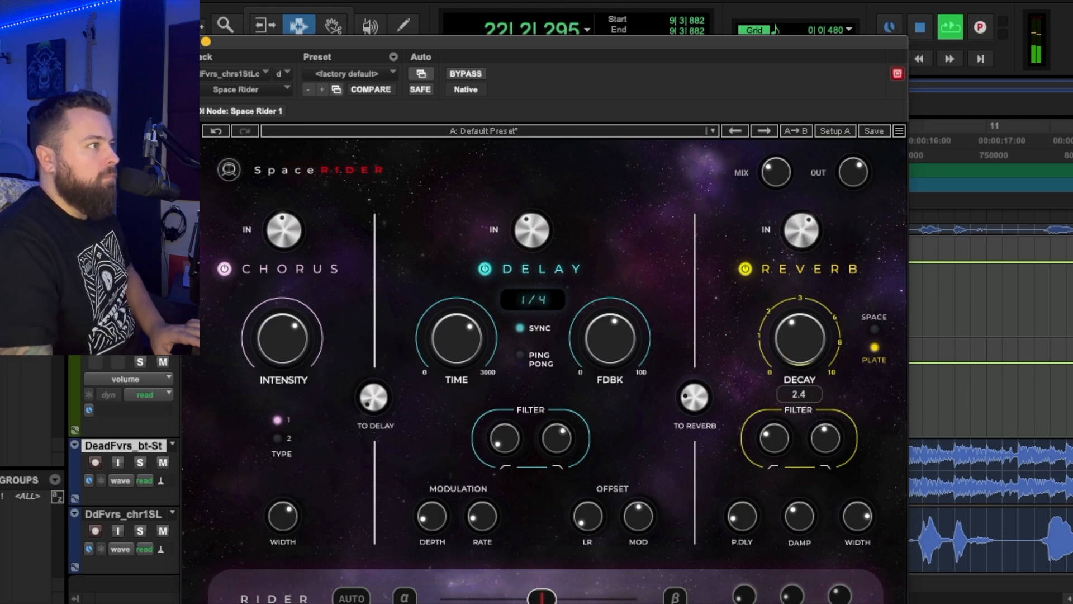
pyautogui.moveTo(777, 173); pyautogui.dragTo(777, 174)
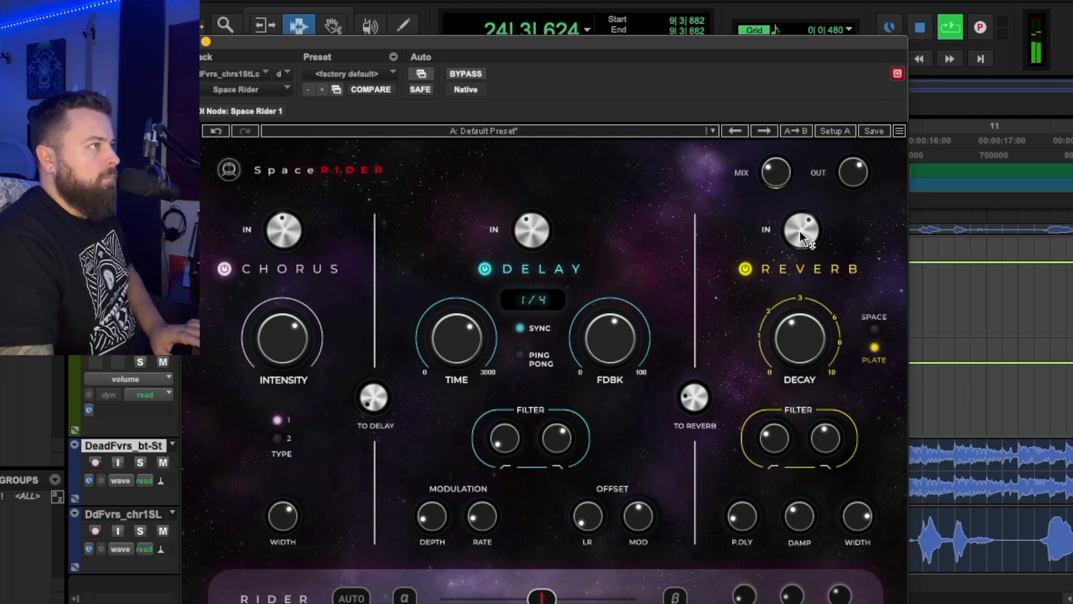
pyautogui.moveTo(800, 230)
pyautogui.press('space')
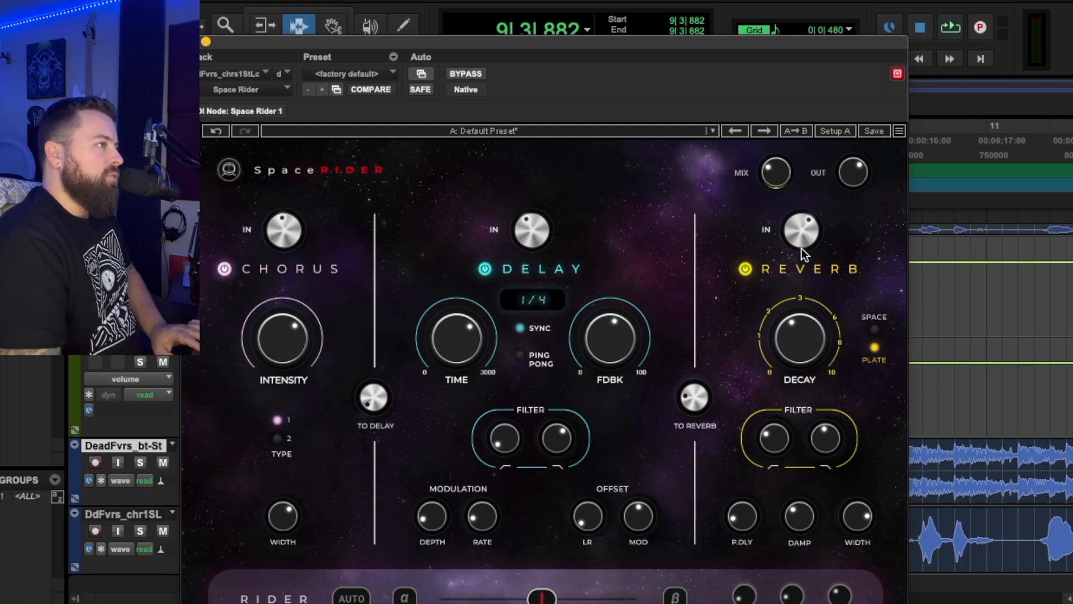
pyautogui.press('space')
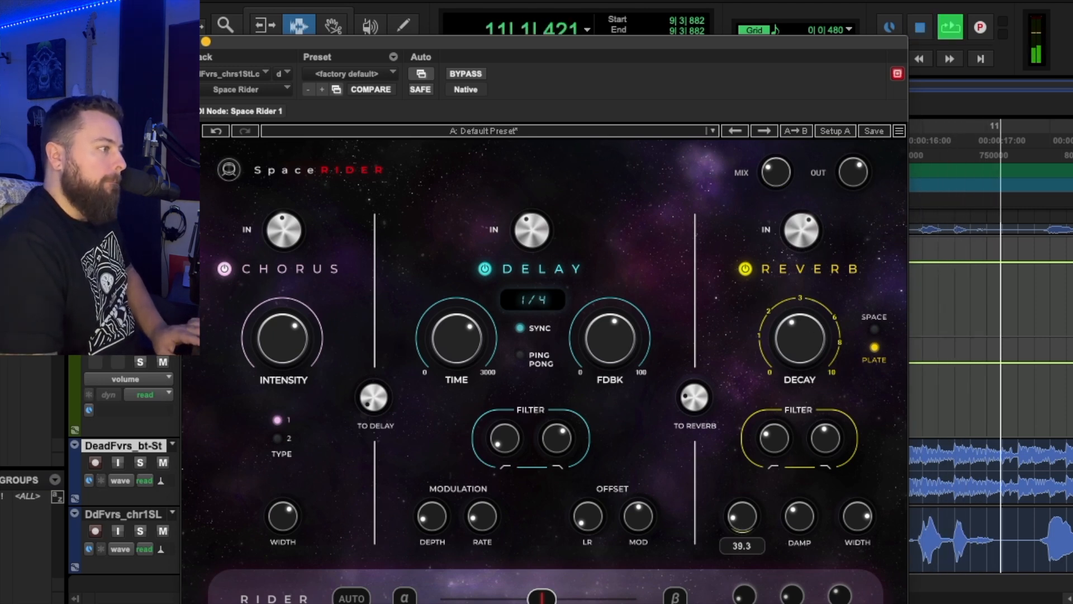
pyautogui.moveTo(816, 223); pyautogui.dragTo(816, 231)
pyautogui.moveTo(777, 179); pyautogui.dragTo(777, 182)
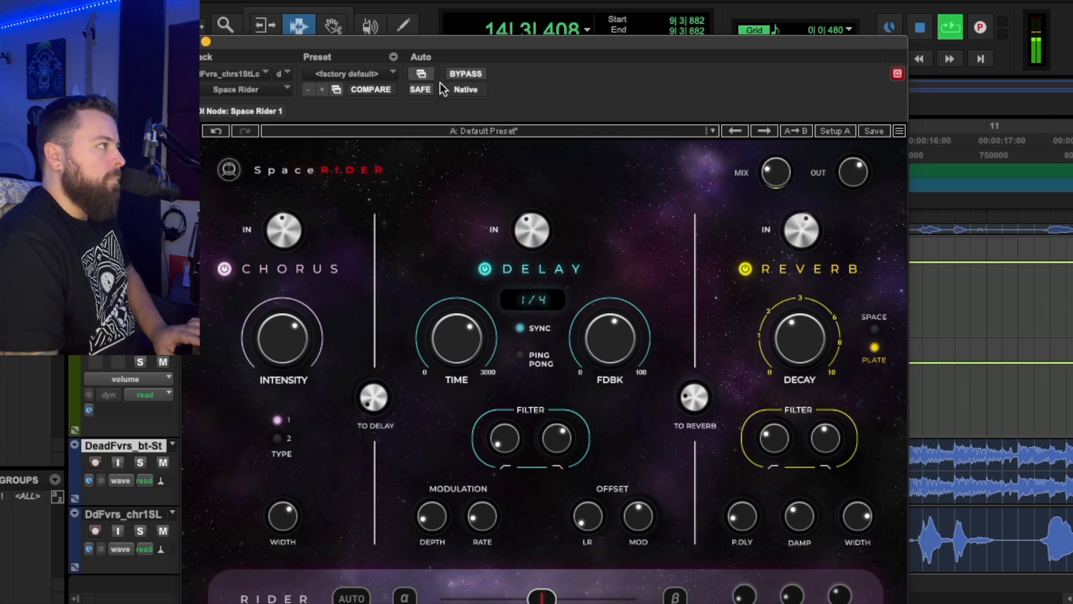
# - Move the plugin window aside to open the DeadFvrs_bt-St and DdFvrs_chr1SL volume faders during playback, and bring the window back
pyautogui.moveTo(371, 45); pyautogui.dragTo(673, 22)
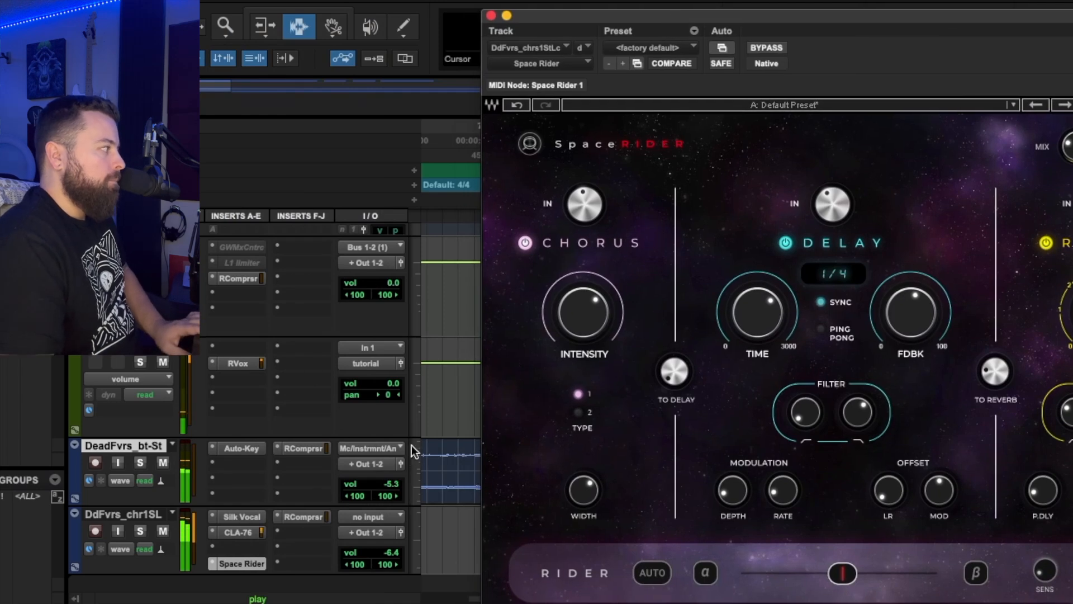
pyautogui.click(393, 486)
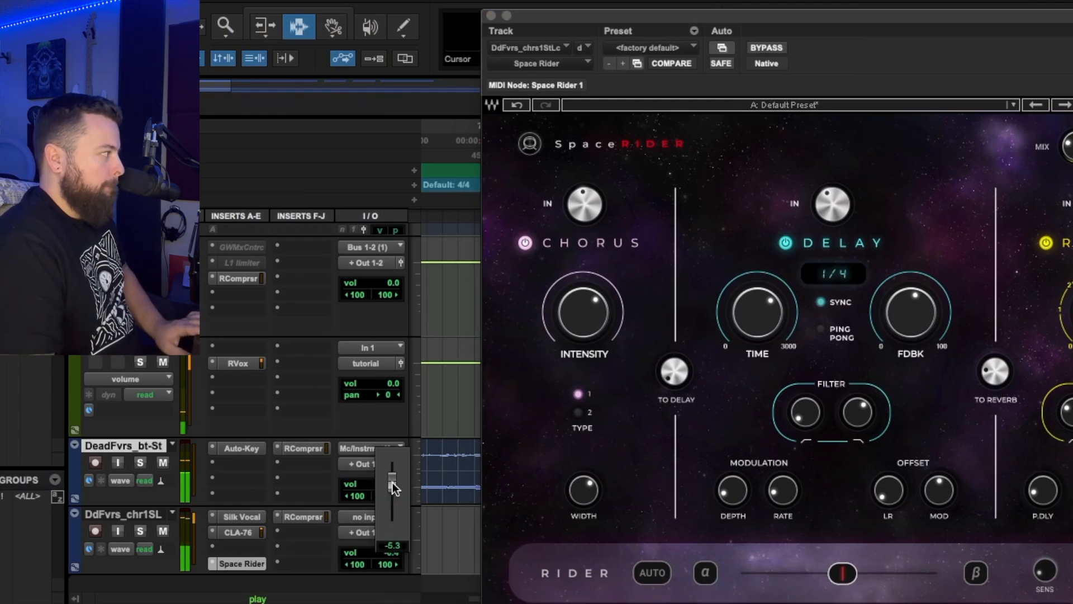
pyautogui.click(392, 553)
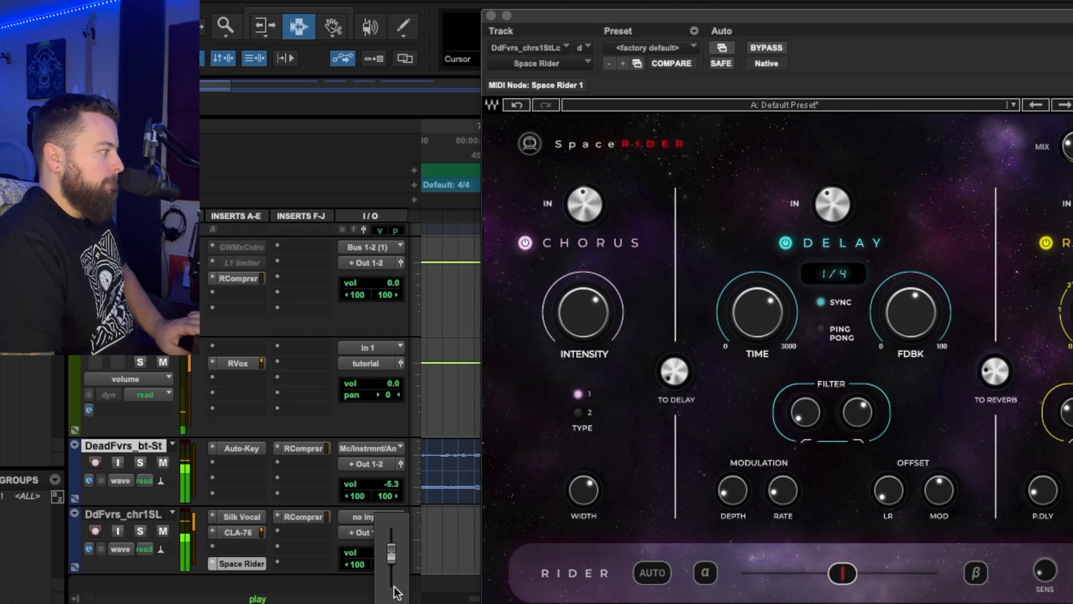
pyautogui.moveTo(724, 15); pyautogui.dragTo(406, 10)
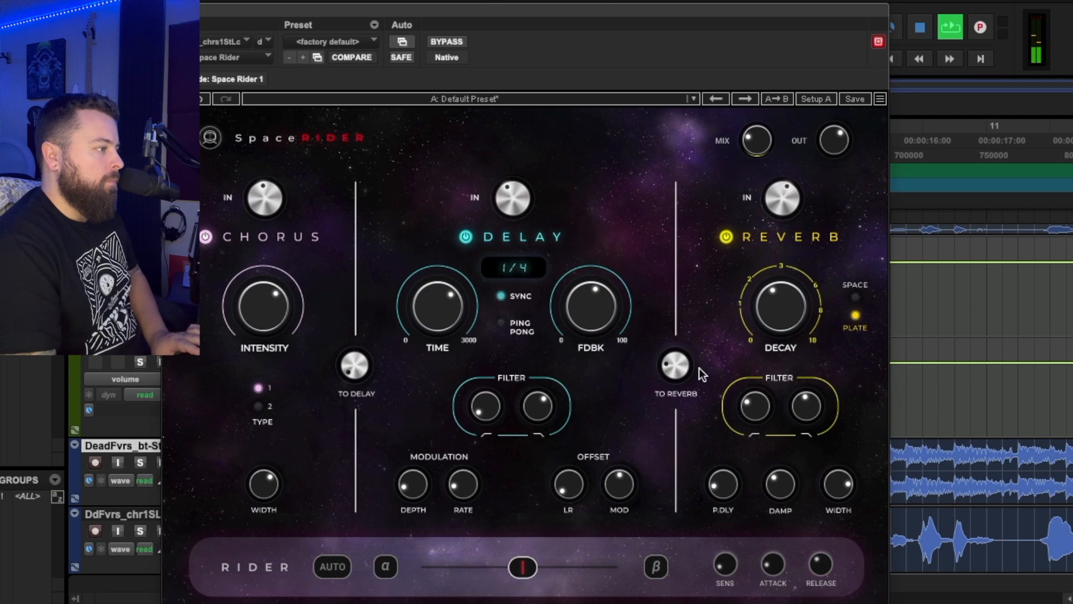
# - Reposition the plugin window to show the whole Rider section, restart playback and enable the Rider's Auto mode
pyautogui.moveTo(727, 568)
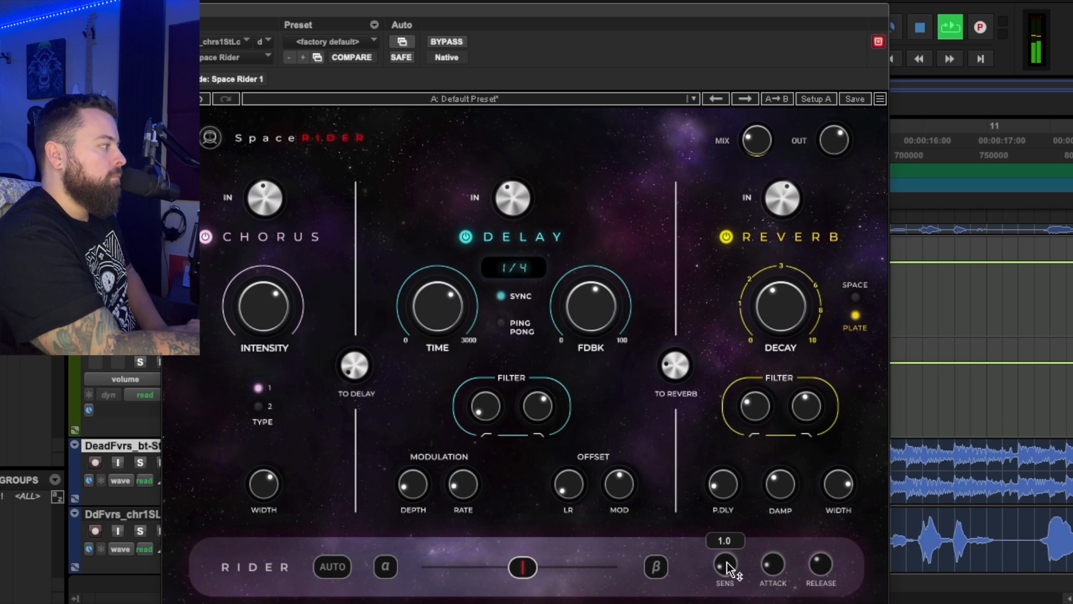
pyautogui.press('space')
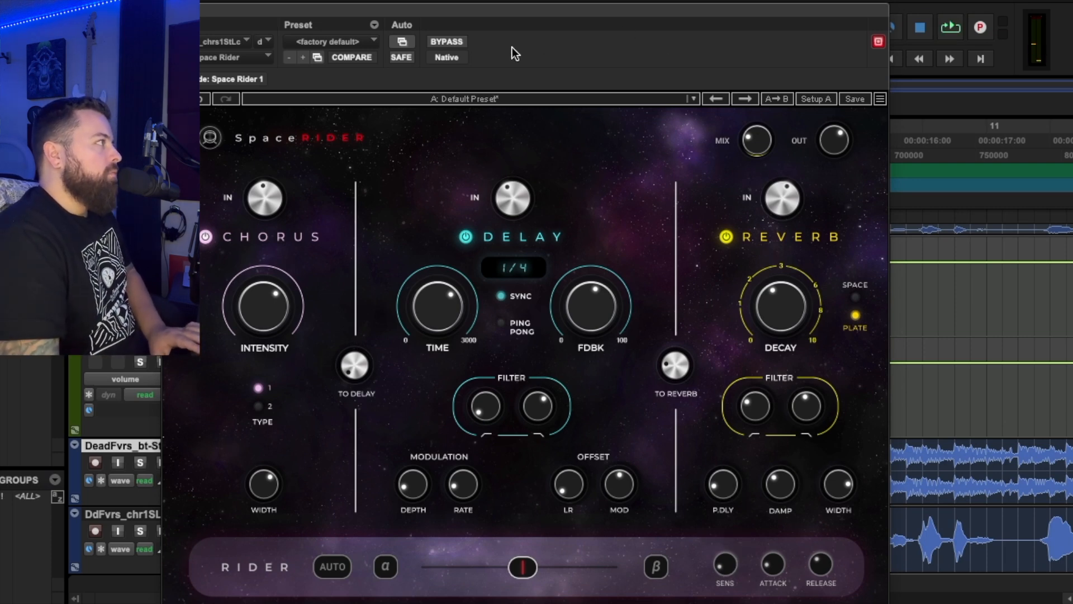
pyautogui.moveTo(528, 12); pyautogui.dragTo(570, 5)
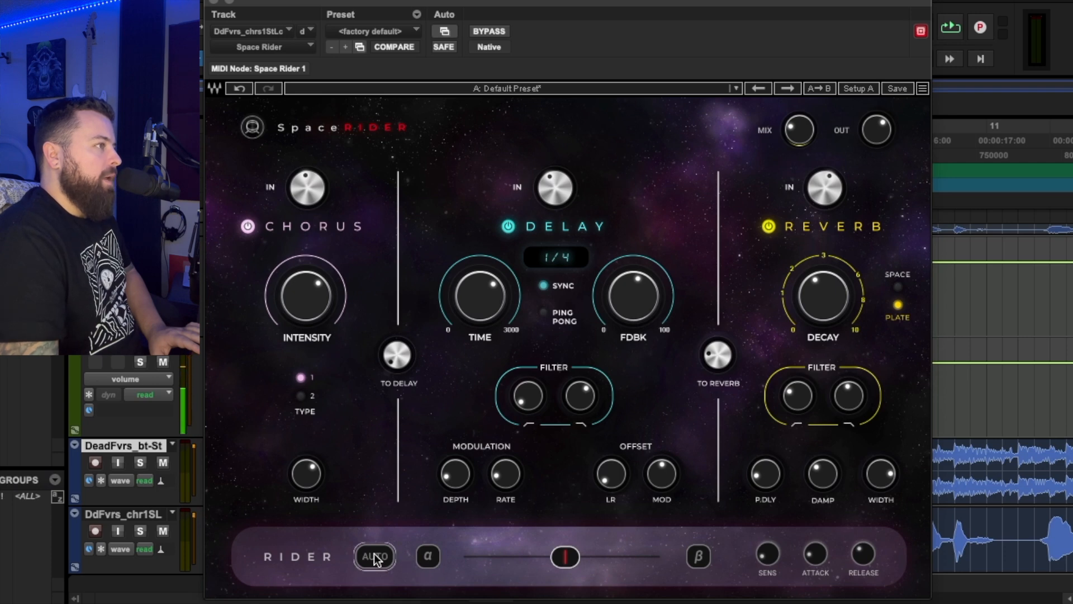
pyautogui.press('space')
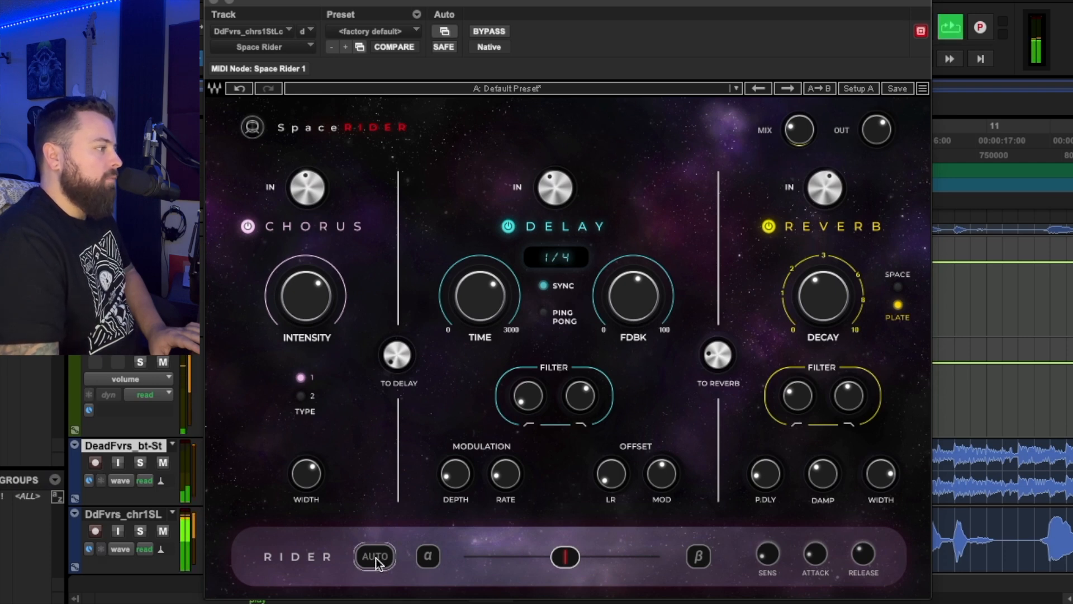
pyautogui.click(374, 556)
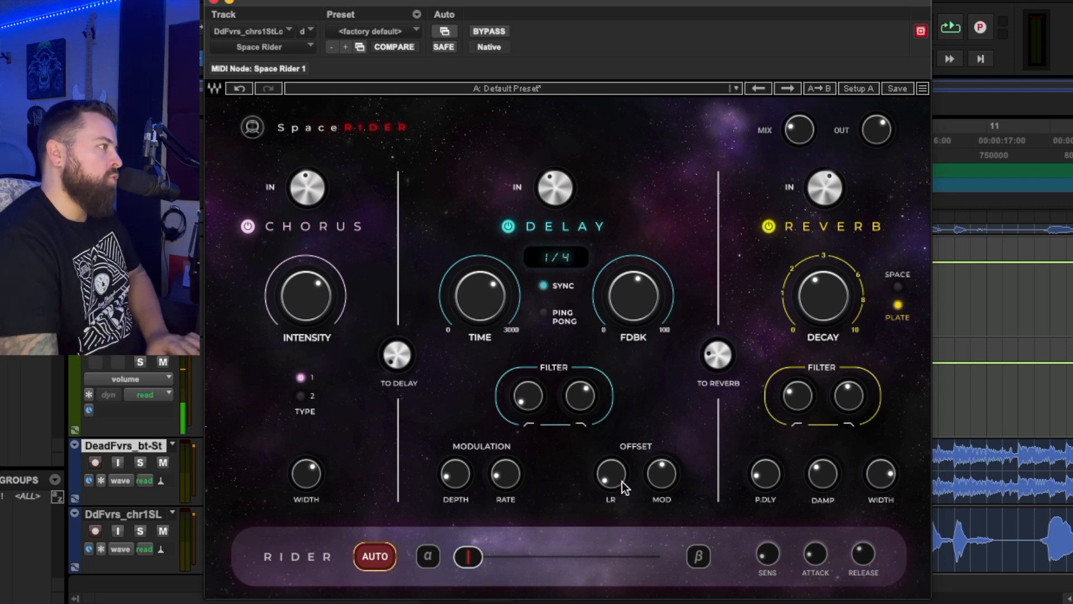
# - Audition the automatic ride in playback and lower the Rider's Attack to 15.6 and its Sens to 0.7
pyautogui.press('space')
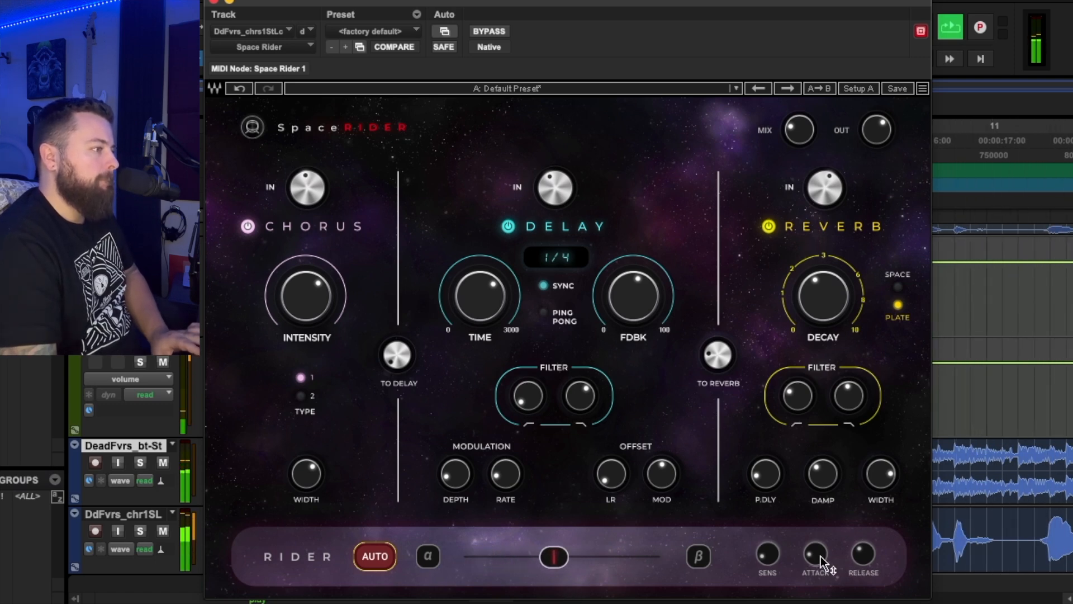
pyautogui.moveTo(818, 557); pyautogui.dragTo(817, 595)
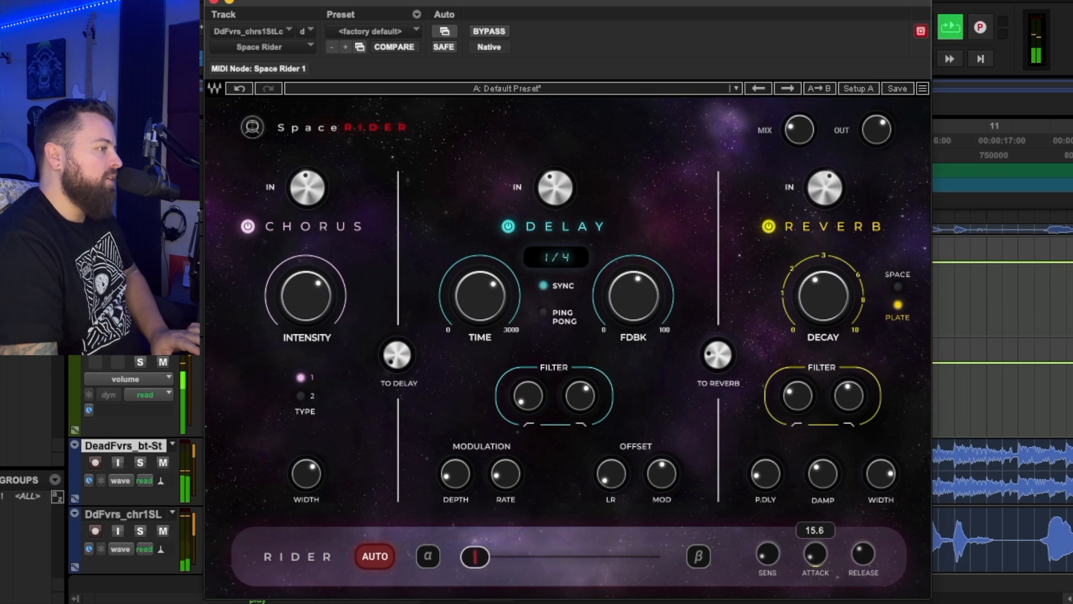
pyautogui.moveTo(774, 559); pyautogui.dragTo(774, 543)
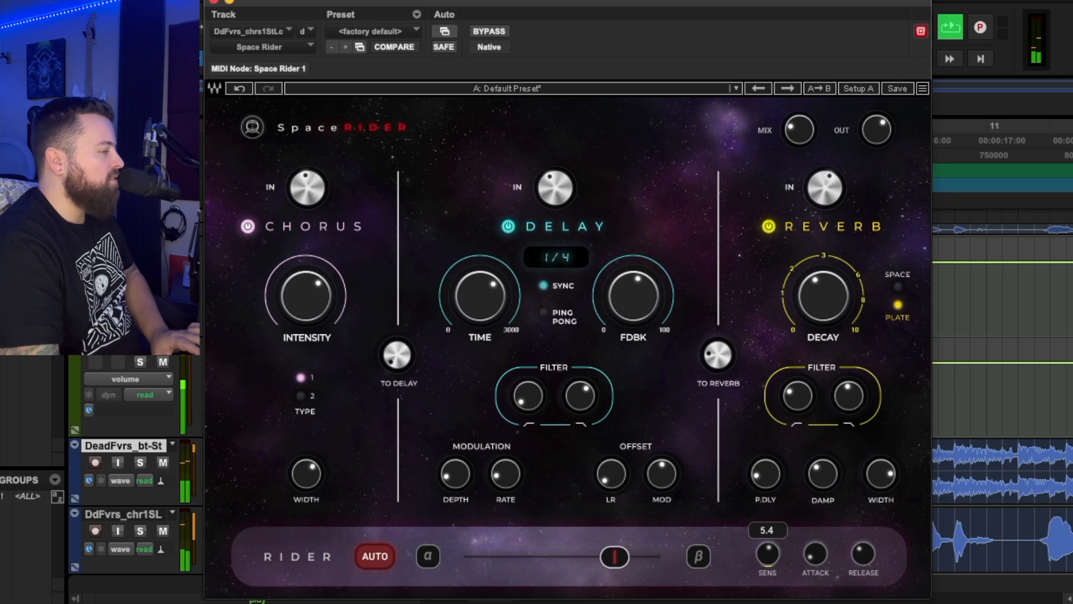
pyautogui.moveTo(774, 559); pyautogui.dragTo(768, 591)
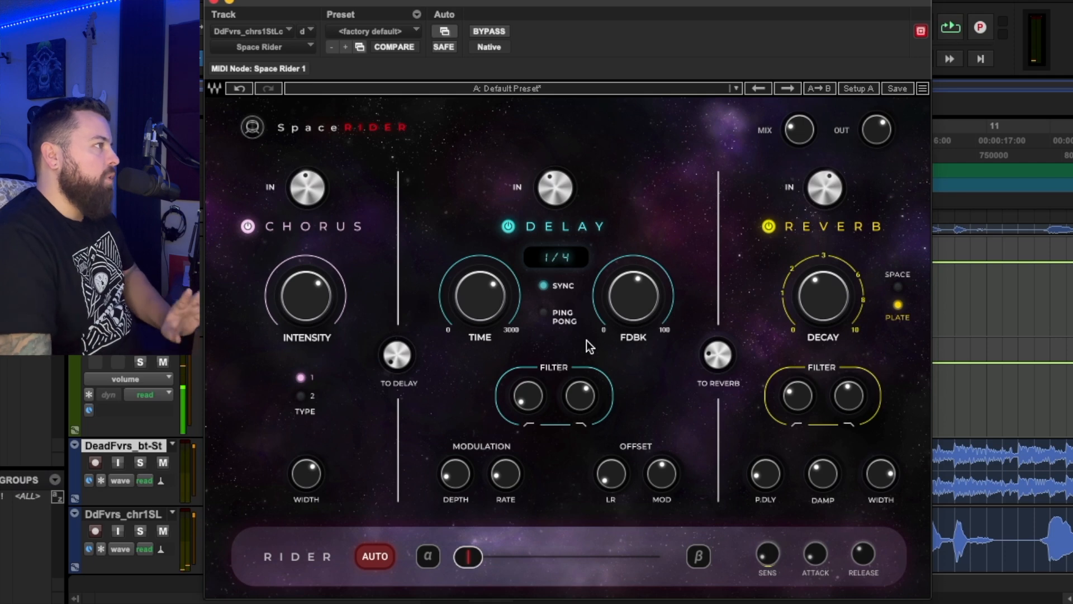
pyautogui.moveTo(768, 561); pyautogui.dragTo(768, 560)
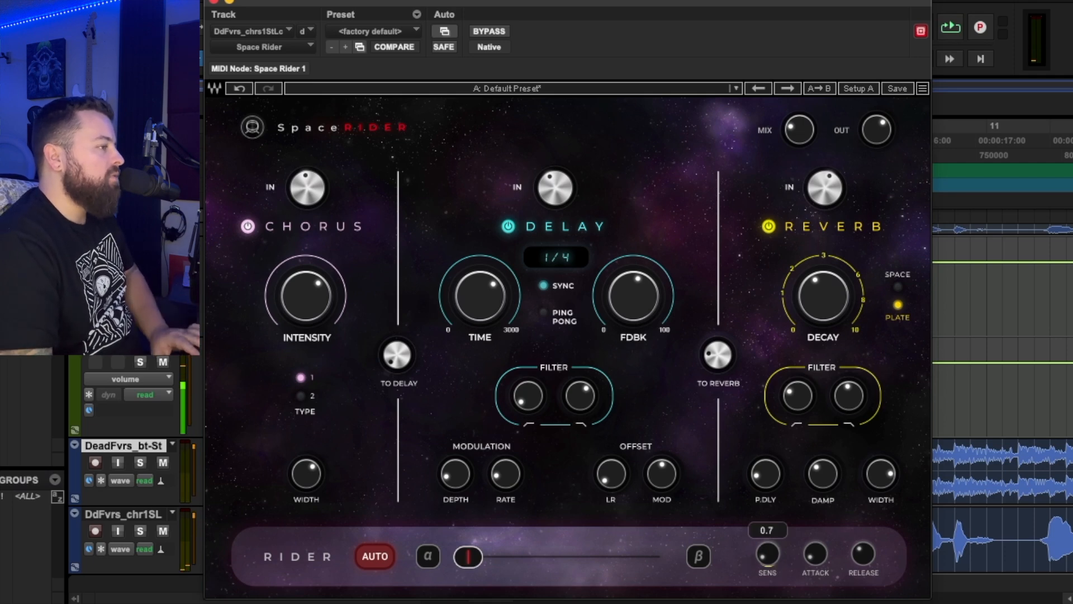
pyautogui.moveTo(276, 7); pyautogui.dragTo(239, 8)
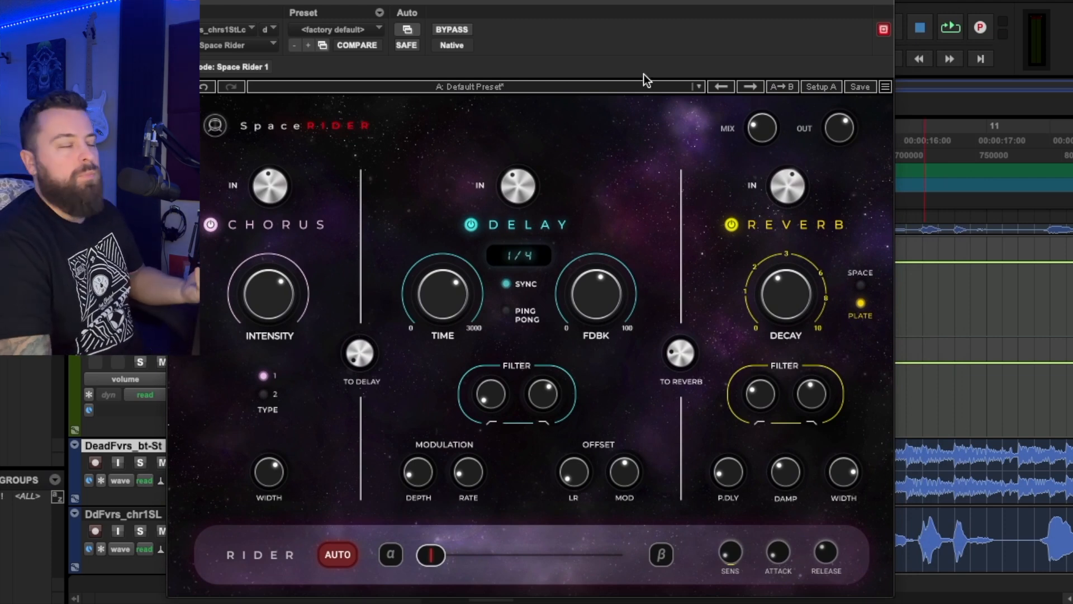
pyautogui.moveTo(643, 73); pyautogui.dragTo(581, 71)
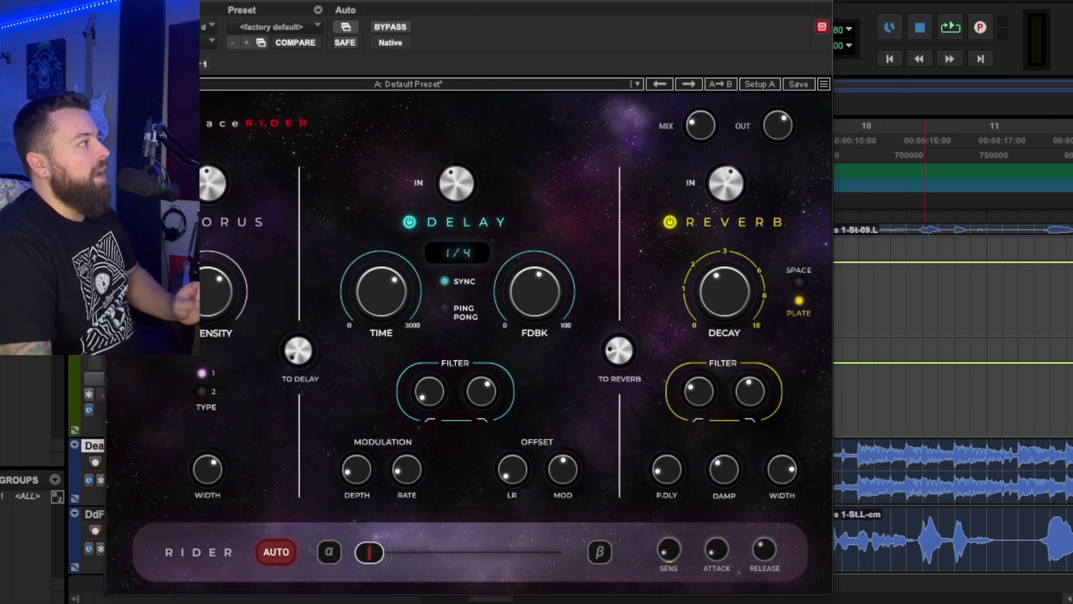